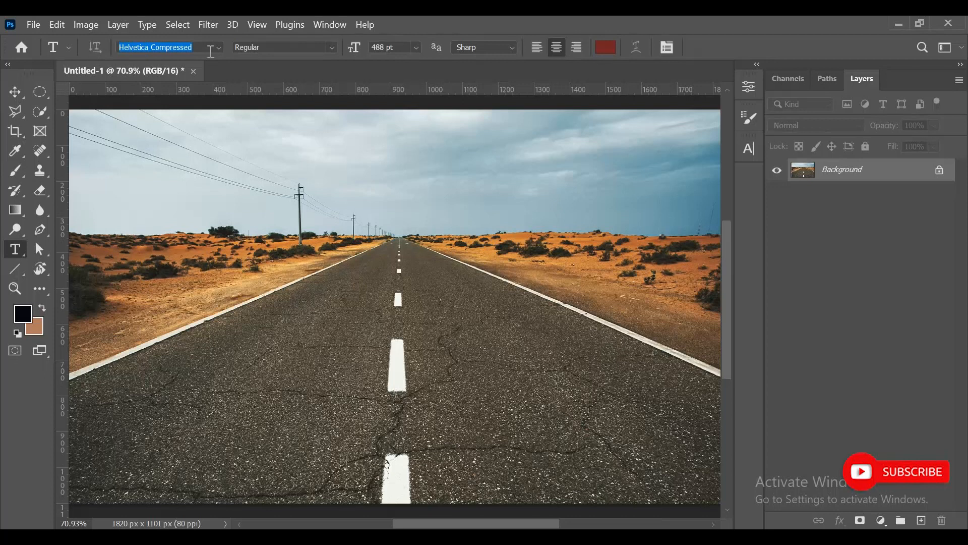
Set the type font to Bebas Regular and the text colour to white (ffffff)
type("Bebas")
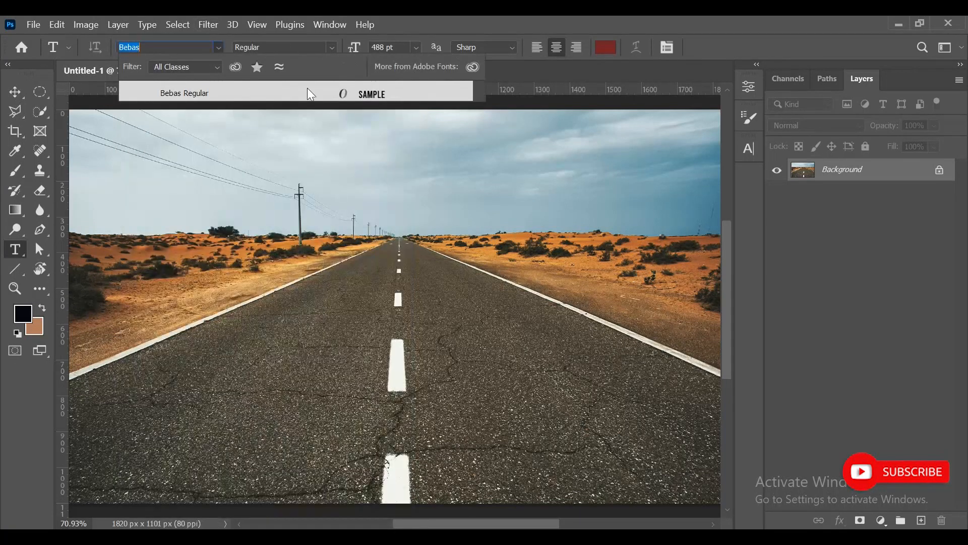
left_click(308, 94)
left_click(605, 48)
type("ffffff")
key("Return")
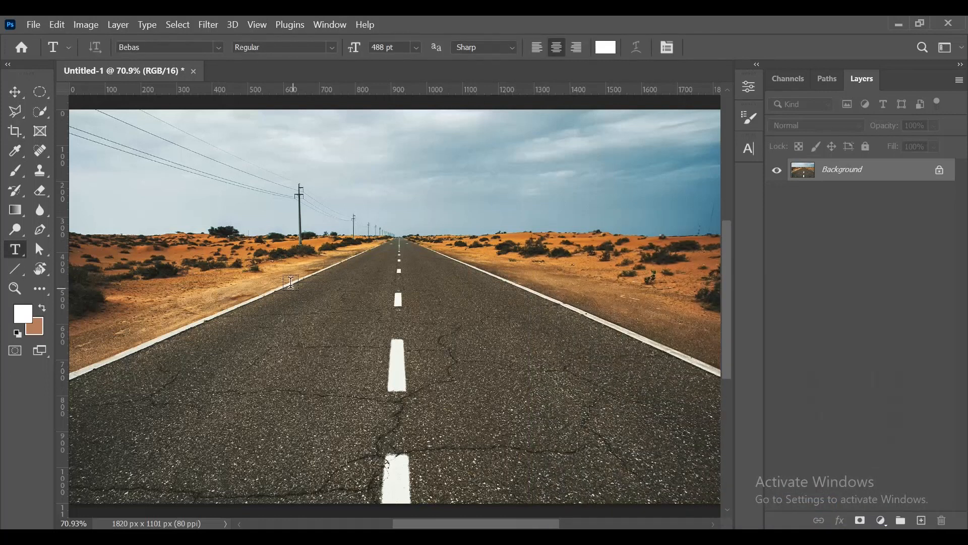
Add the text LIGHT at 378 pt and place it over the road at the horizon
left_click(291, 282)
left_click_drag(351, 56, 269, 44)
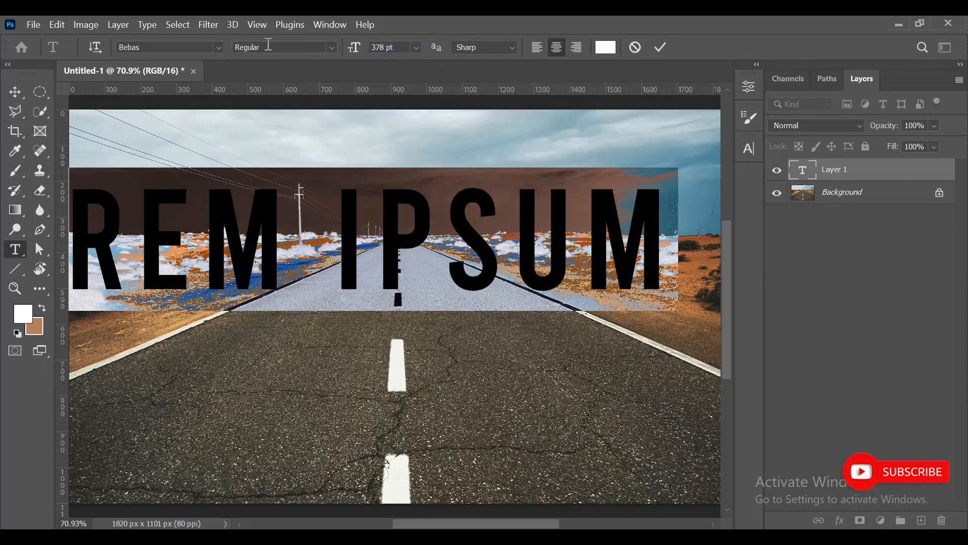
type("LIGHT")
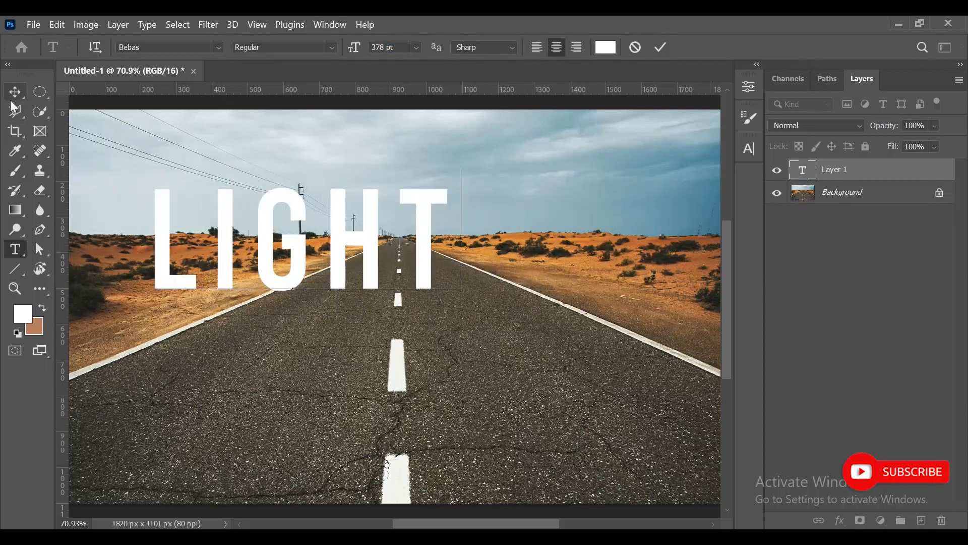
left_click(14, 92)
left_click_drag(295, 275, 407, 293)
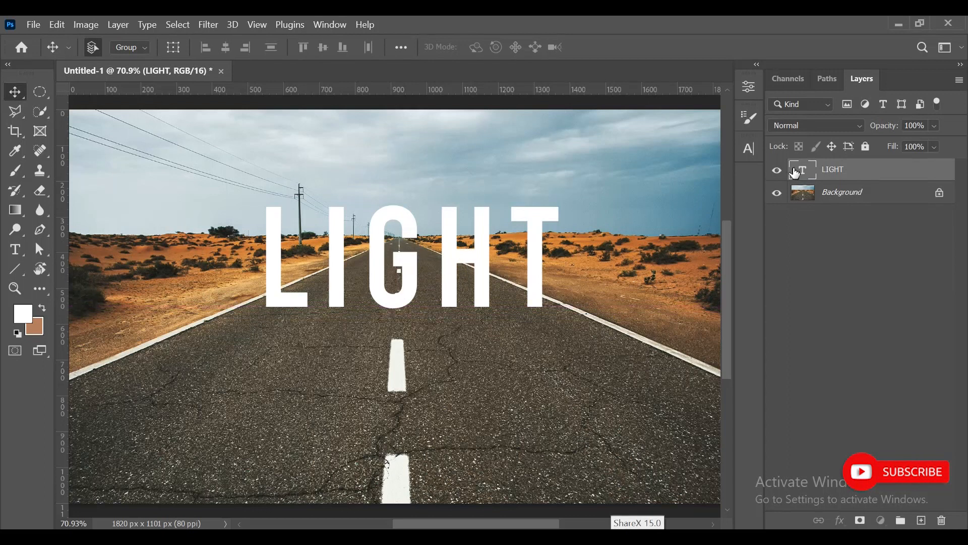
Set the tracking of the LIGHT text to -30
double_click(792, 177)
left_click(752, 150)
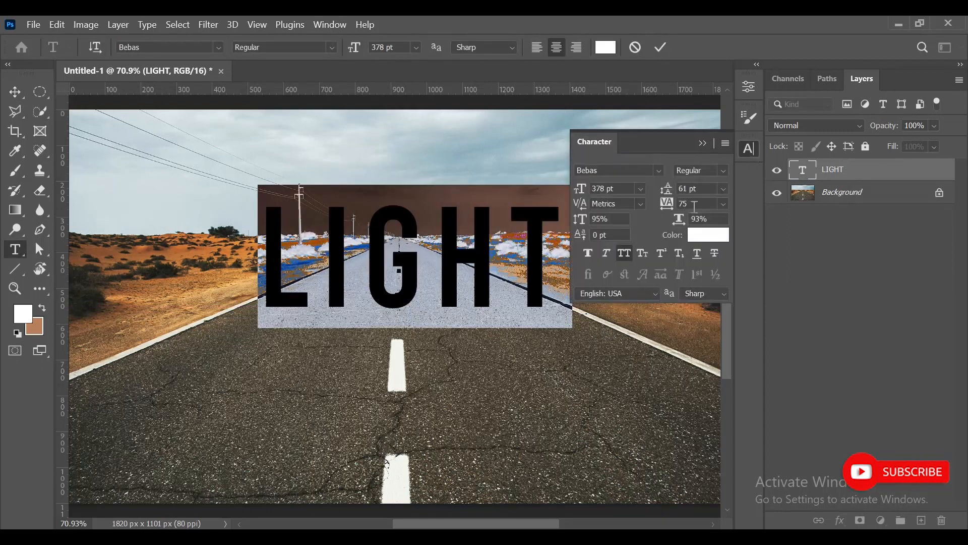
left_click(723, 203)
left_click(708, 327)
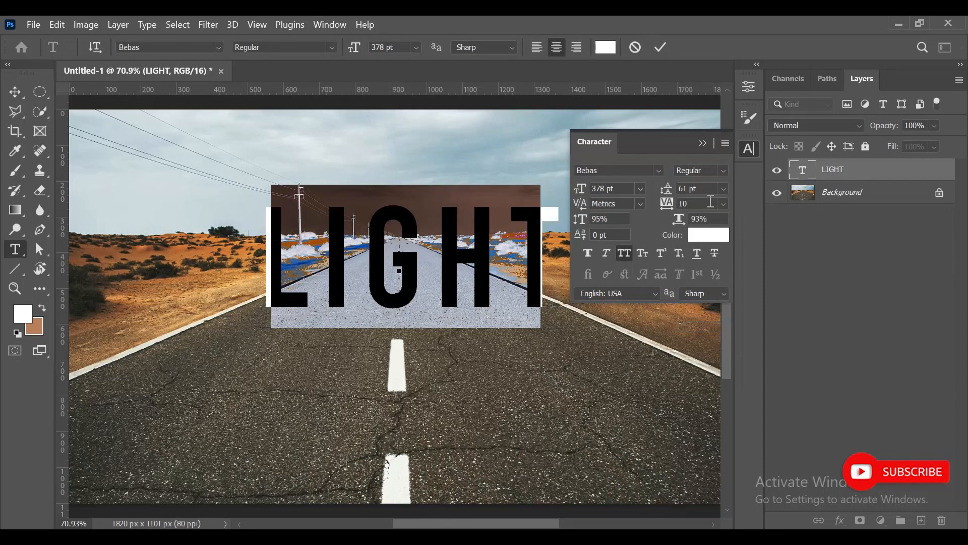
left_click_drag(665, 208, 664, 209)
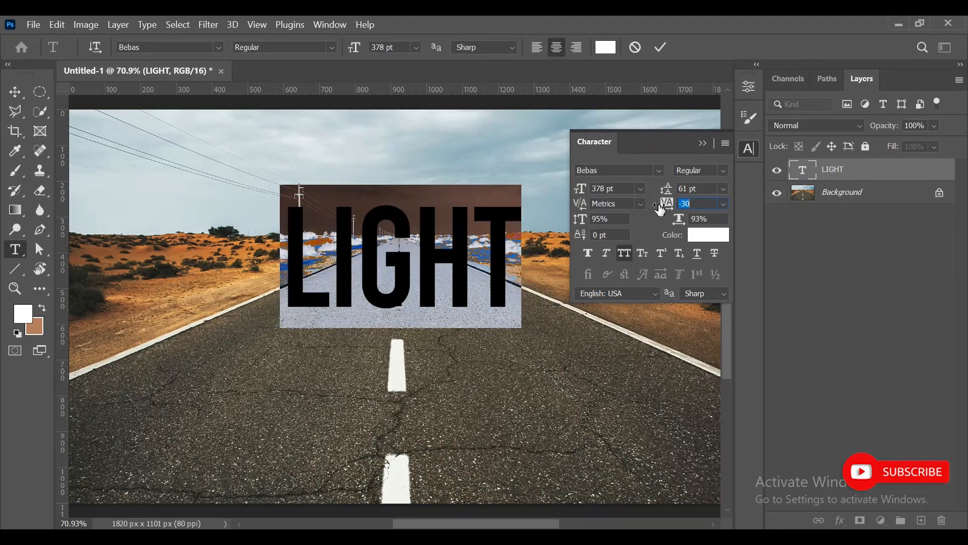
Set the LIGHT text's font size to 454 pt and its horizontal scale to 95%
left_click_drag(583, 192, 639, 188)
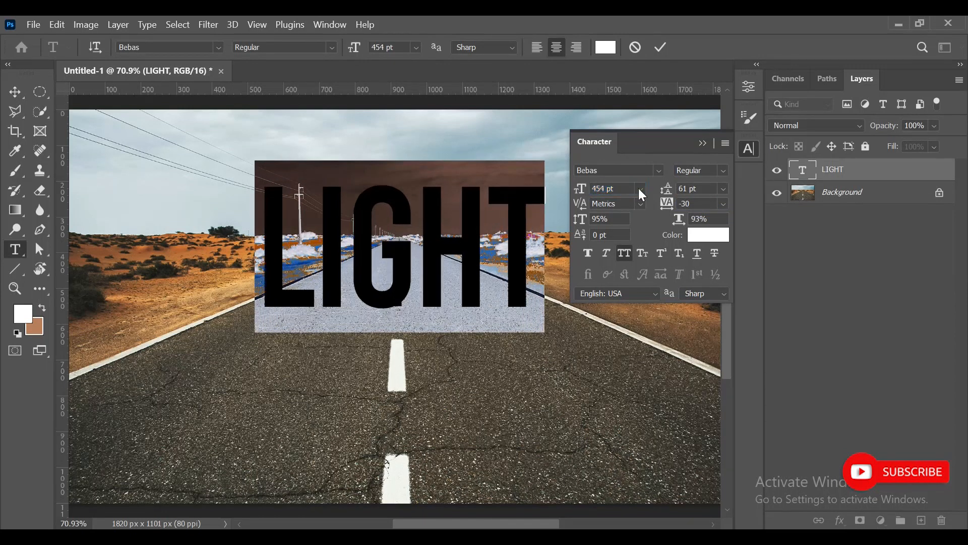
left_click(639, 189)
left_click(703, 143)
left_click(749, 148)
left_click_drag(675, 222, 678, 222)
left_click(15, 92)
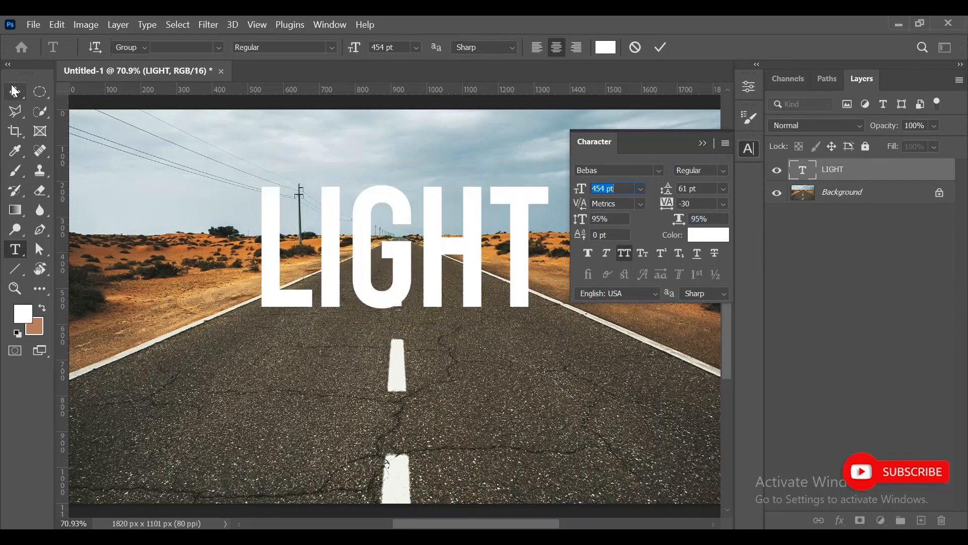
left_click(702, 143)
Move the LIGHT text slightly up and to the right so it sits centred over the road
left_click_drag(363, 252, 365, 240)
key("Right")
key("Right")
key("Right")
key("Right")
key("Up")
key("Up")
key("Right")
key("Right")
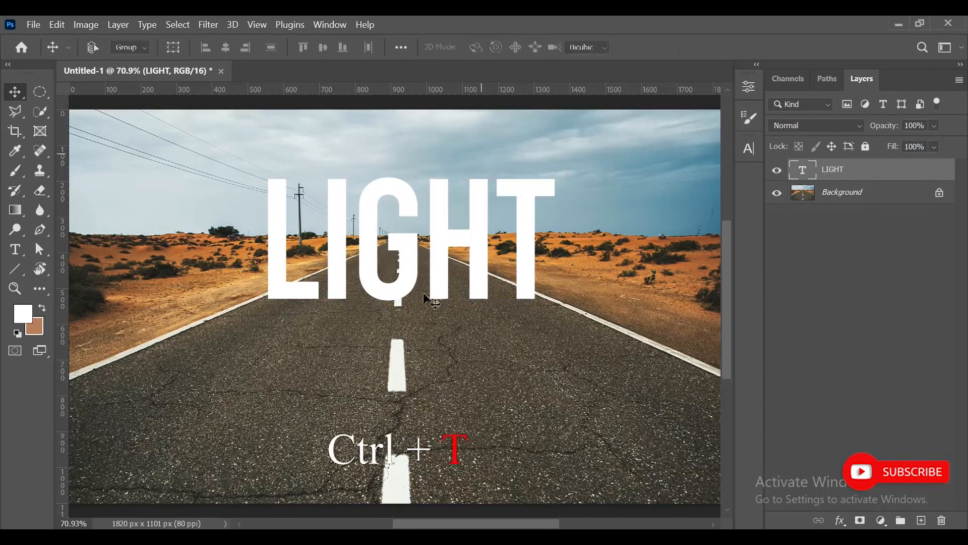
Scale the LIGHT text up slightly with Free Transform so its base spans the width of the road
key("ctrl+t")
left_click_drag(406, 323, 407, 339)
left_click(739, 47)
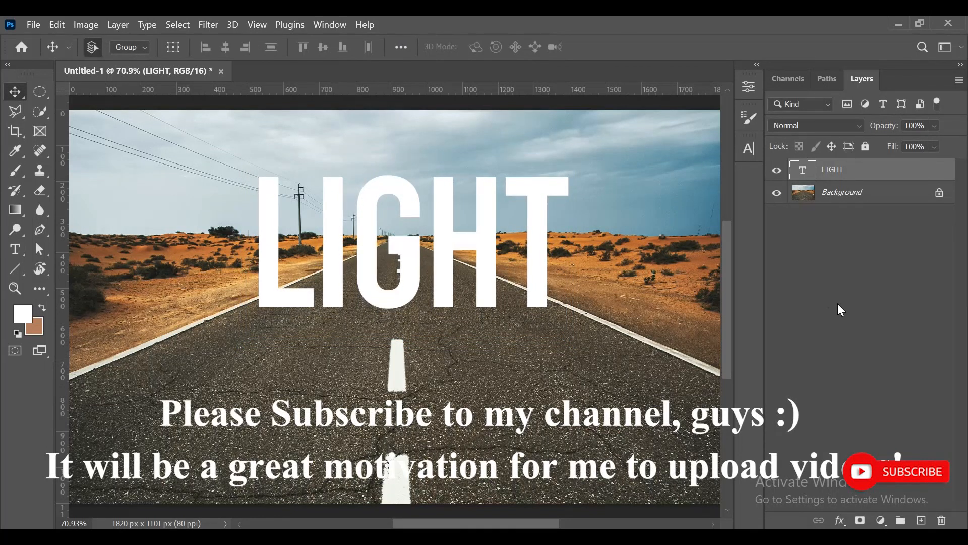
Duplicate the Background layer, place the copy above the LIGHT layer and hide it
left_click(871, 202)
left_click_drag(873, 207, 921, 518)
left_click_drag(871, 199, 791, 181)
left_click(777, 170)
left_click(777, 193)
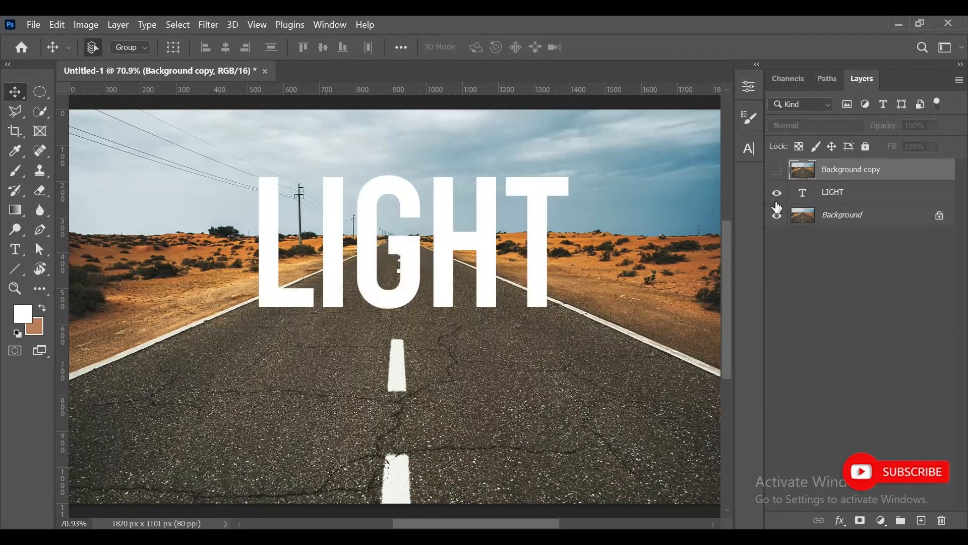
Rasterize the LIGHT text layer and duplicate it
right_click(846, 194)
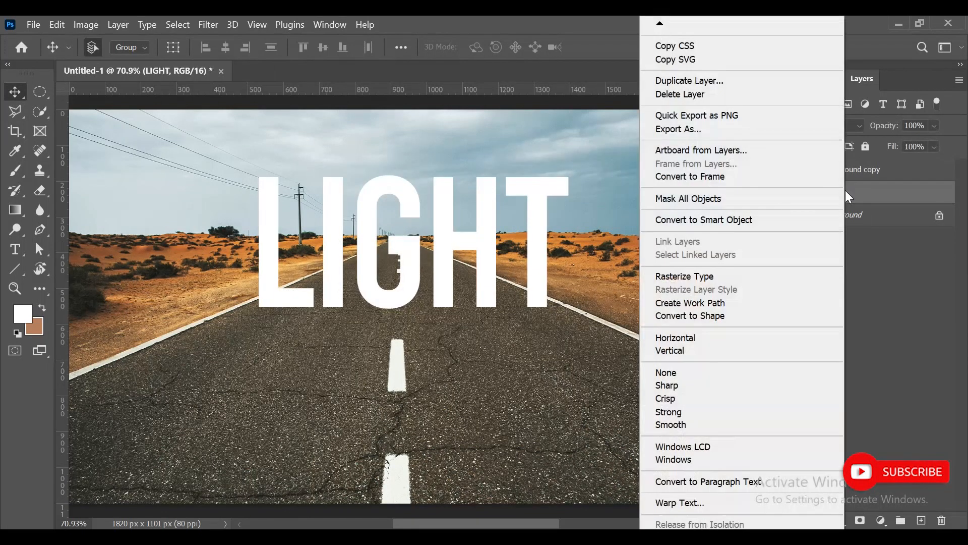
left_click(719, 273)
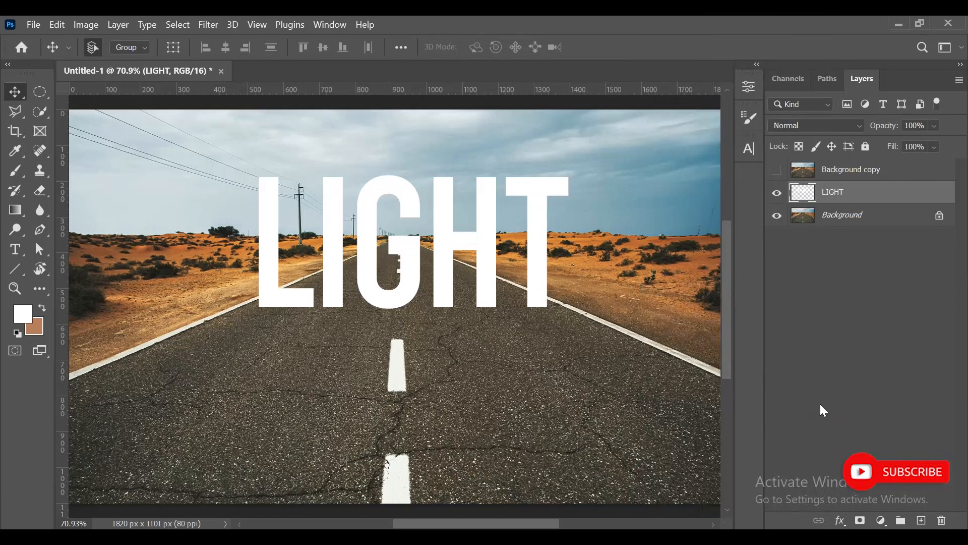
left_click_drag(846, 192, 921, 520)
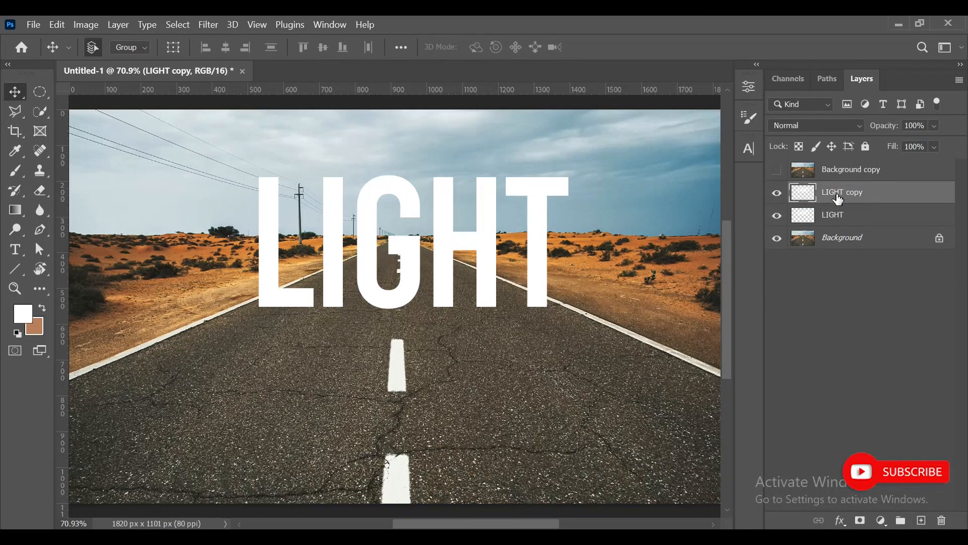
Flip the original LIGHT layer vertically and move it directly beneath the upright text as a mirror image
left_click(845, 219)
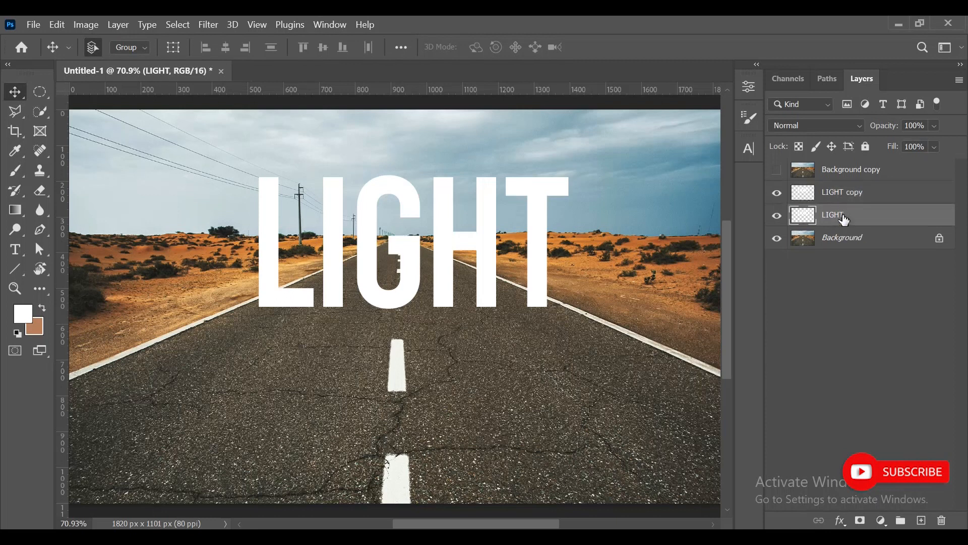
key("ctrl+t")
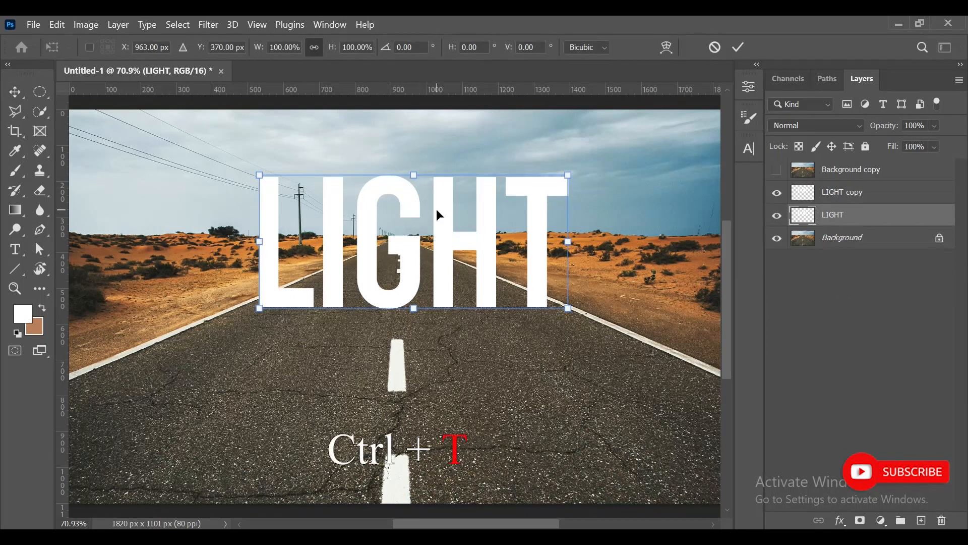
right_click(437, 209)
left_click(472, 522)
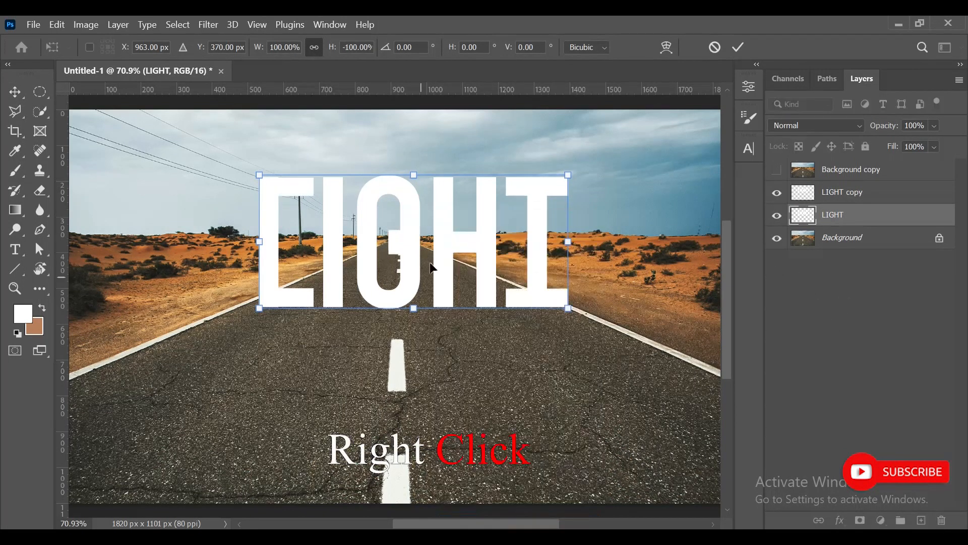
left_click_drag(440, 242, 436, 376)
key("Down")
key("Down")
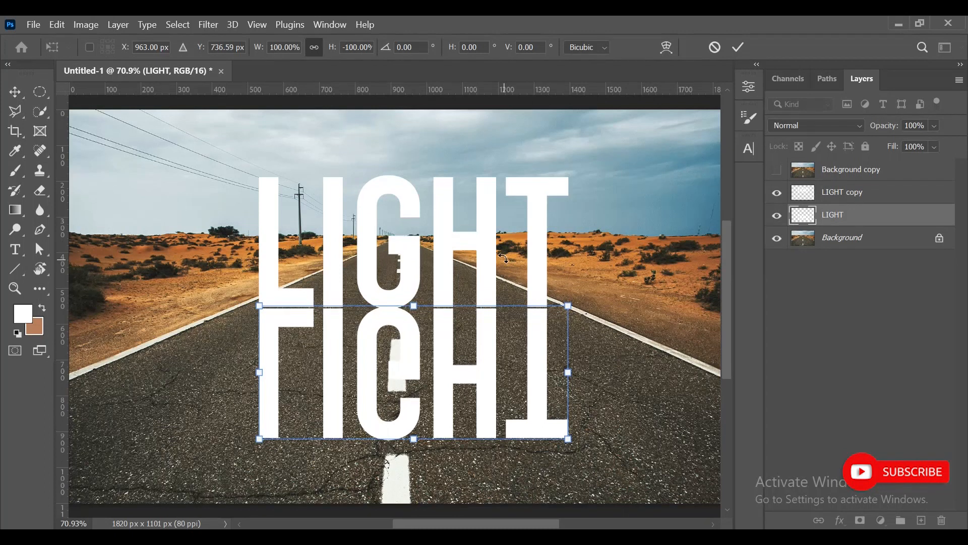
Apply a Perspective transform to the flipped LIGHT layer, spreading its lower edge outward to a 63.8° skew
right_click(477, 356)
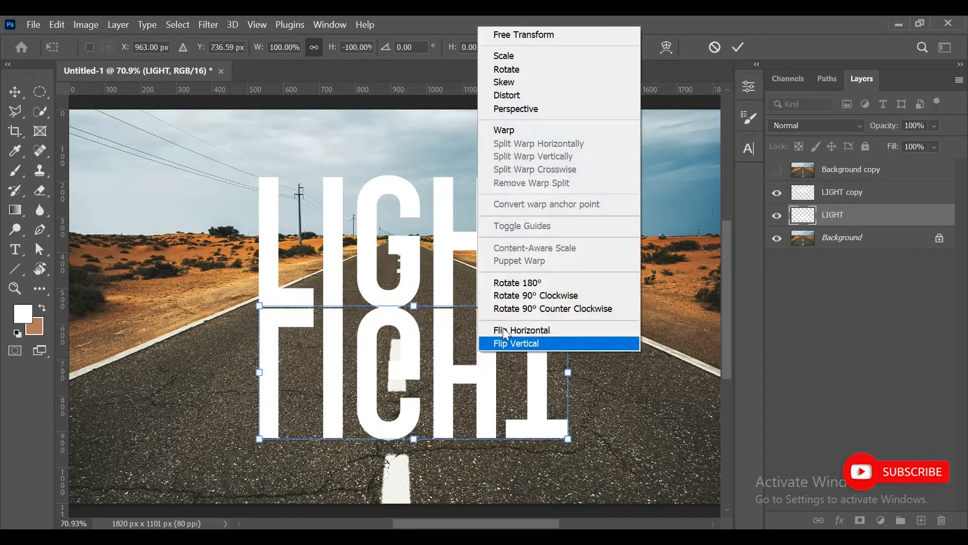
left_click(519, 109)
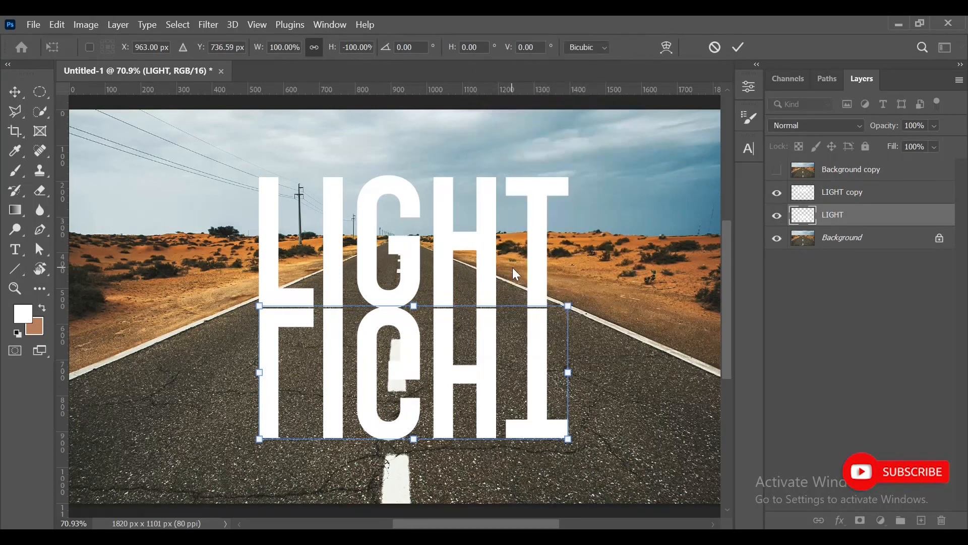
key("ctrl+minus")
key("ctrl+minus")
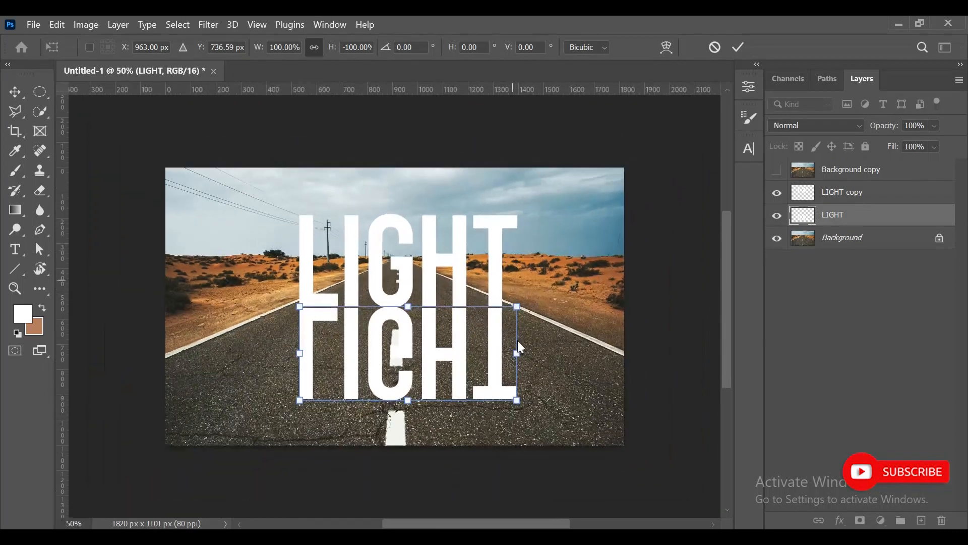
left_click_drag(519, 401, 708, 413)
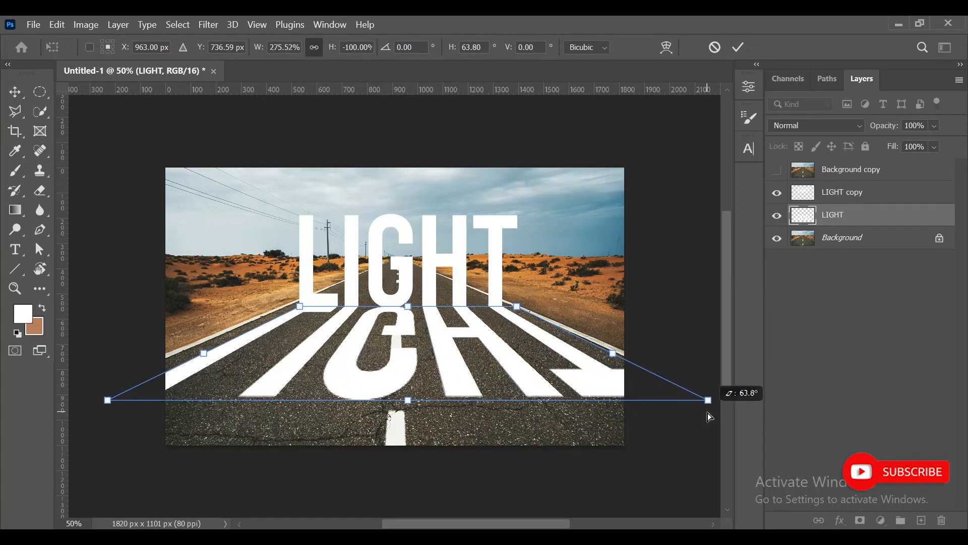
left_click(739, 48)
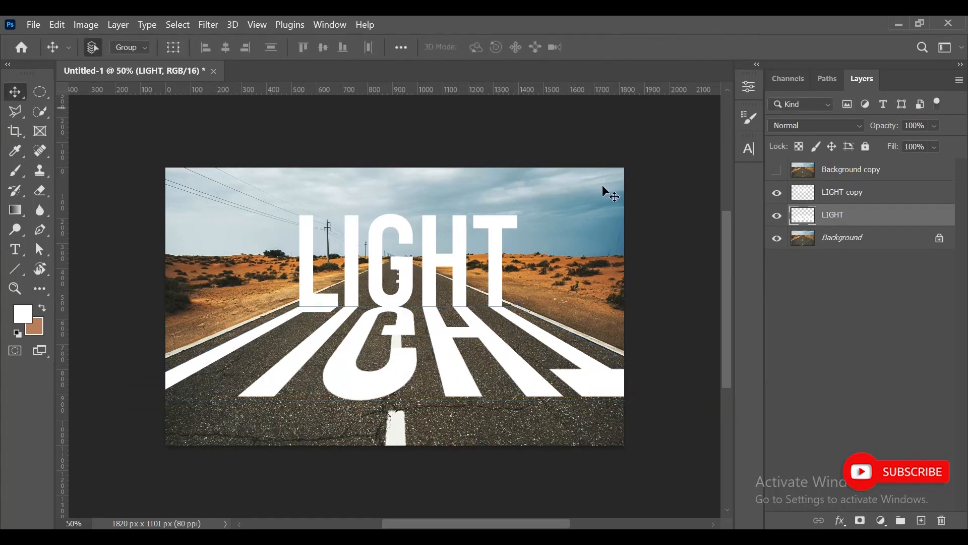
Shorten the perspective LIGHT reflection slightly from its lower edge with Free Transform
key("ctrl+minus")
key("ctrl+0")
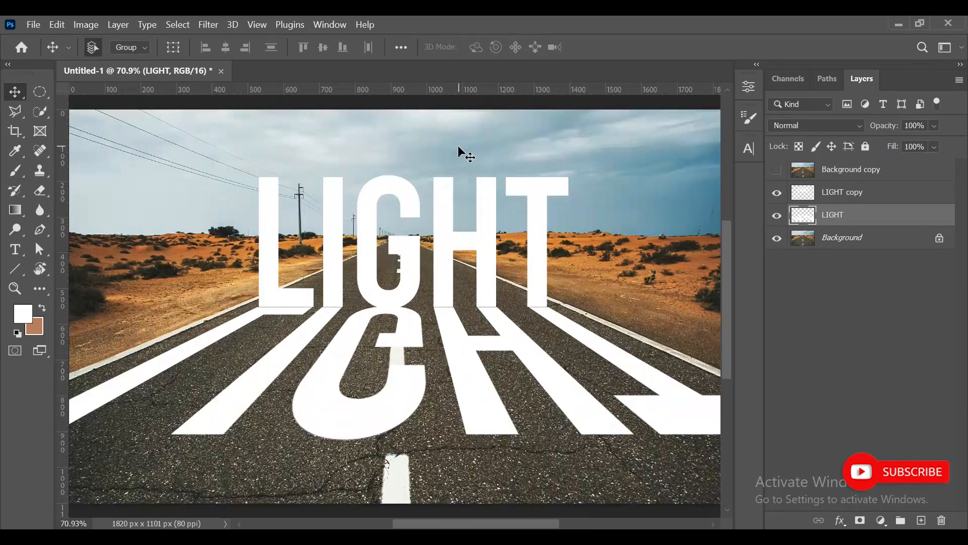
key("ctrl+t")
right_click(444, 338)
key("Escape")
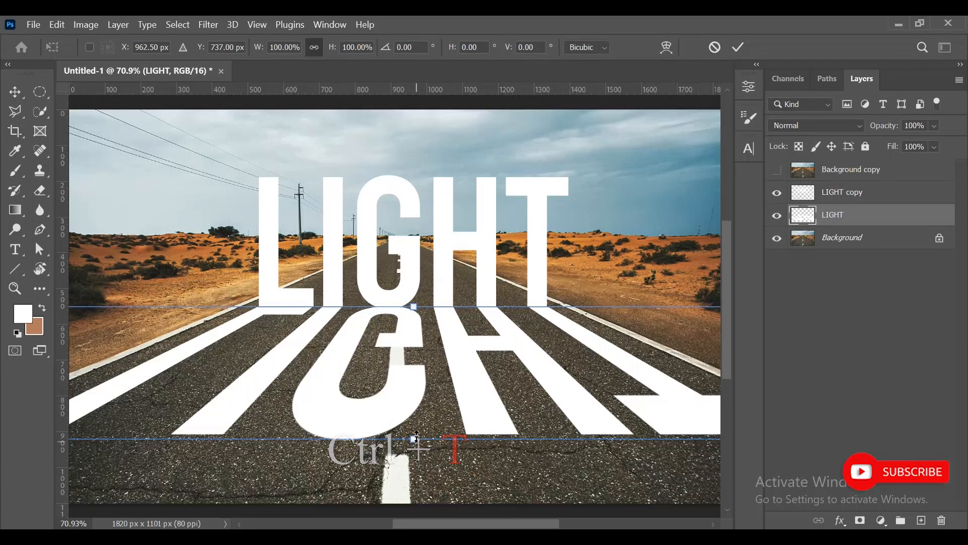
left_click_drag(414, 438, 414, 424)
left_click(738, 47)
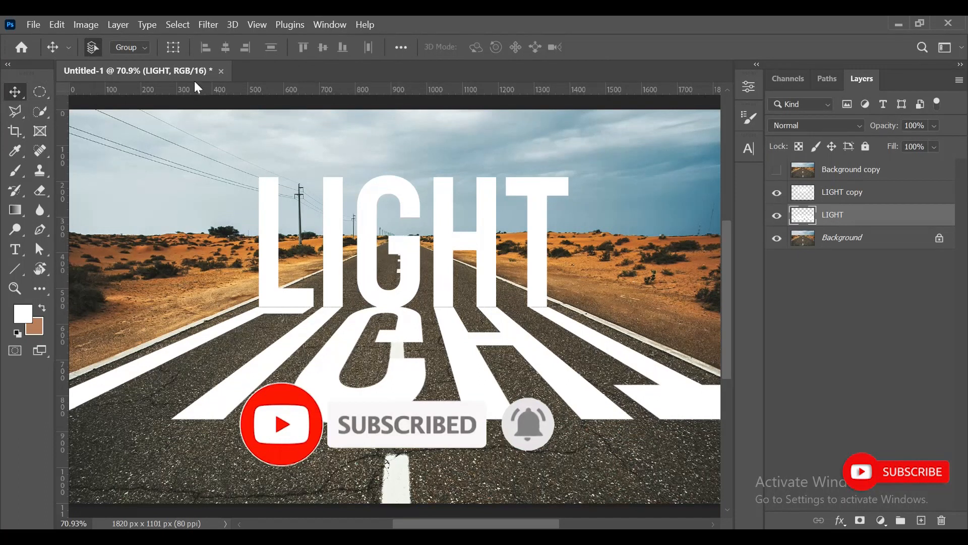
Hide the reflected LIGHT layer and add a Hue/Saturation adjustment above Background with saturation -19 and lightness -17
left_click(777, 216)
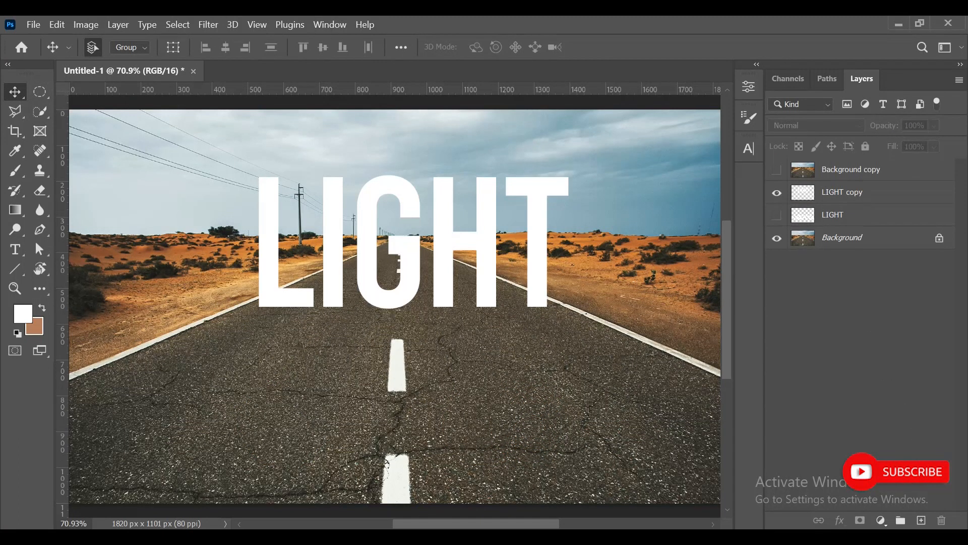
left_click(857, 241)
left_click(882, 521)
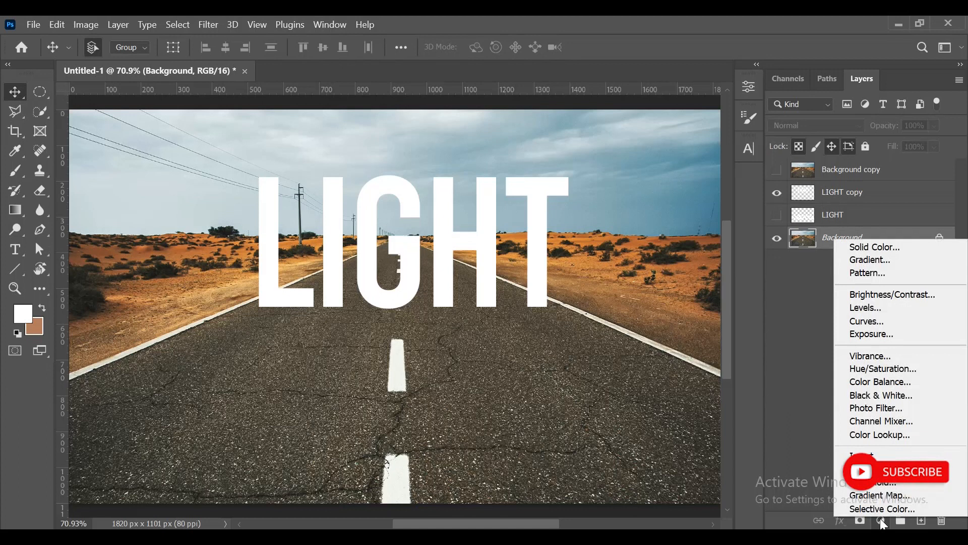
left_click(881, 370)
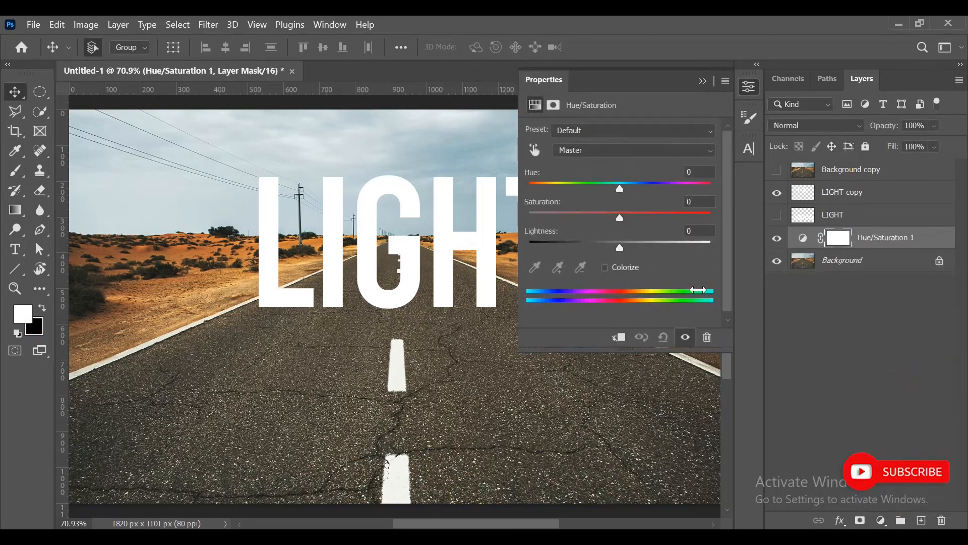
left_click(610, 218)
mouse_move(607, 215)
left_mouse_down()
mouse_move(585, 213)
mouse_move(596, 216)
left_mouse_up()
left_click_drag(615, 251, 604, 217)
left_click(604, 246)
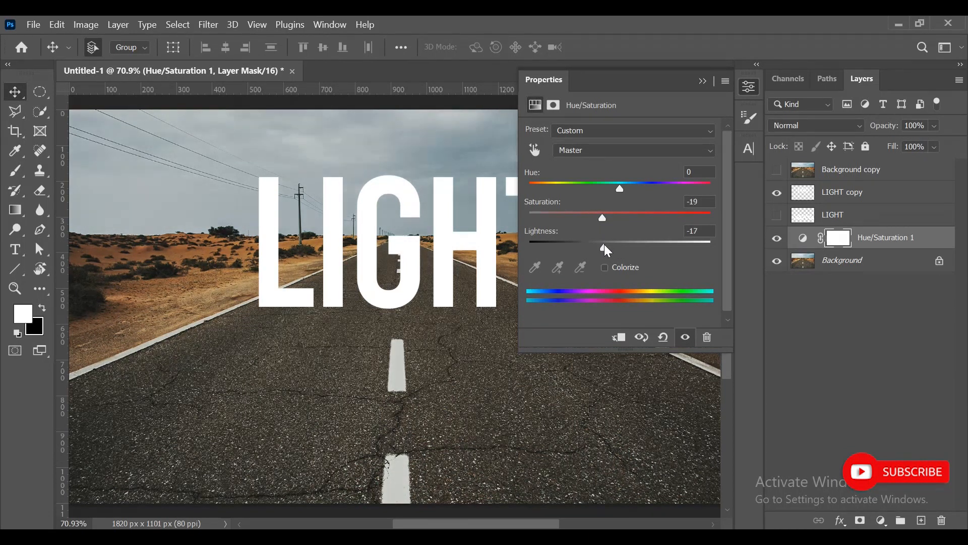
left_click(702, 81)
Add an Exposure adjustment layer above all layers with exposure -1.33 and offset -0.0051
left_click(847, 365)
left_click(882, 520)
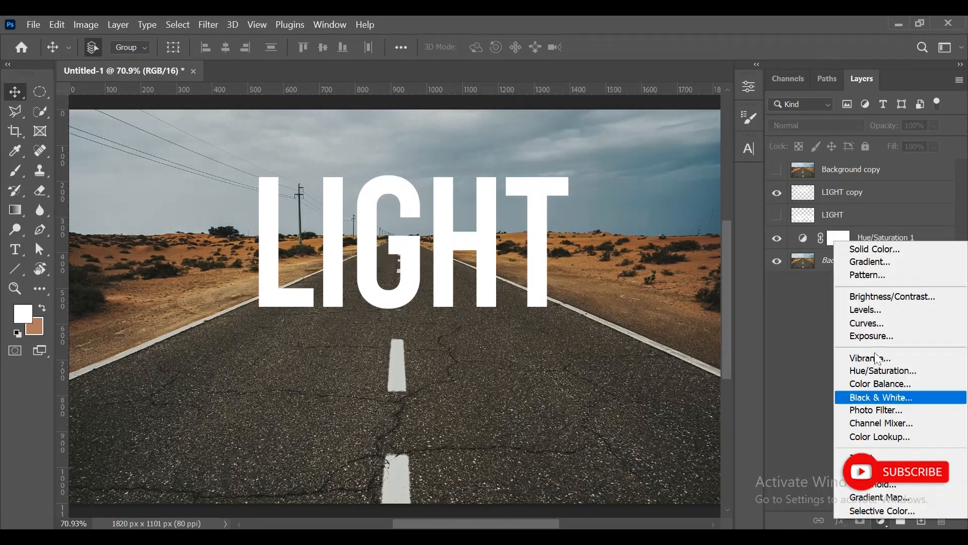
left_click(879, 336)
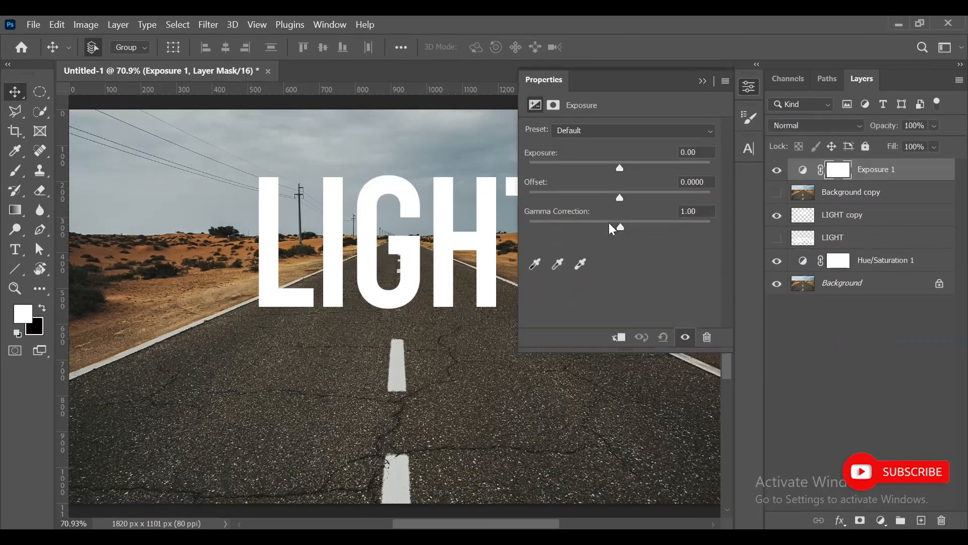
left_click_drag(619, 163, 617, 197)
key("Up")
key("Up")
key("Up")
key("Up")
key("Up")
key("Up")
key("Up")
key("Up")
key("Up")
key("Up")
key("Up")
key("Up")
key("Up")
key("Up")
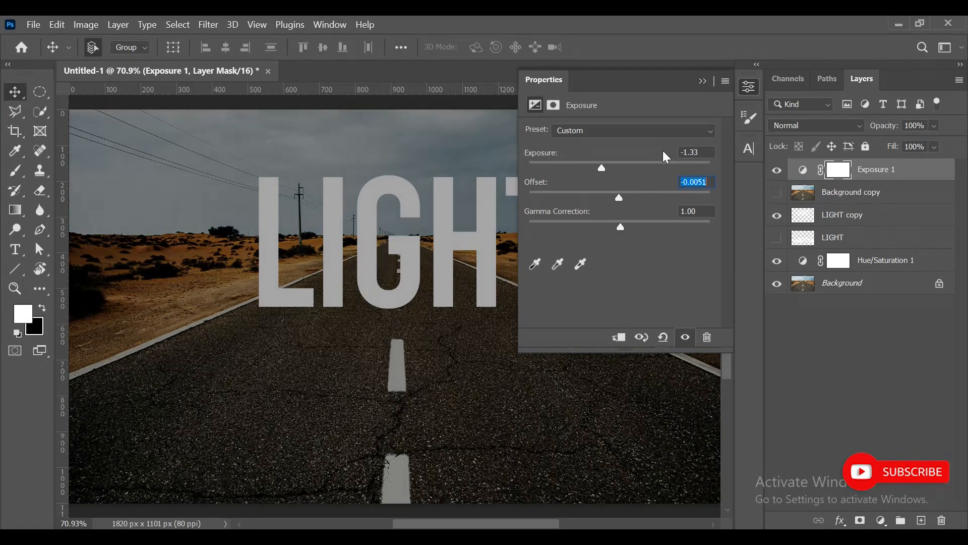
Move the Exposure adjustment layer beneath both LIGHT layers, directly above the Hue/Saturation adjustment
left_click(446, 376)
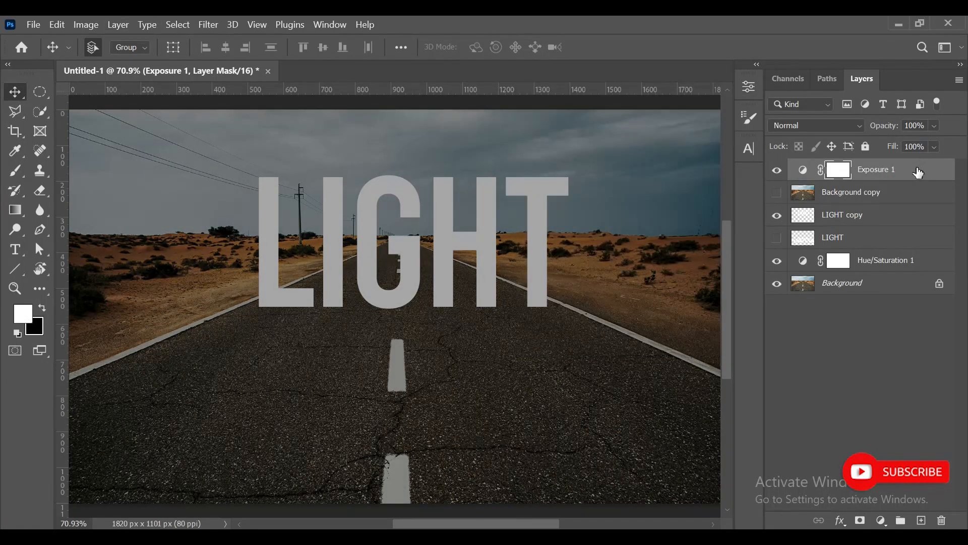
left_click_drag(895, 178, 885, 249)
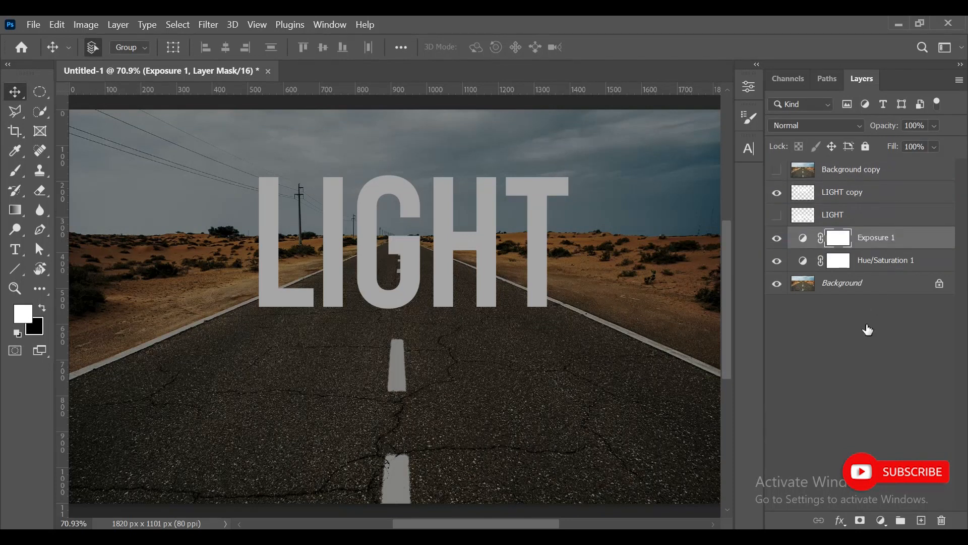
left_click(842, 361)
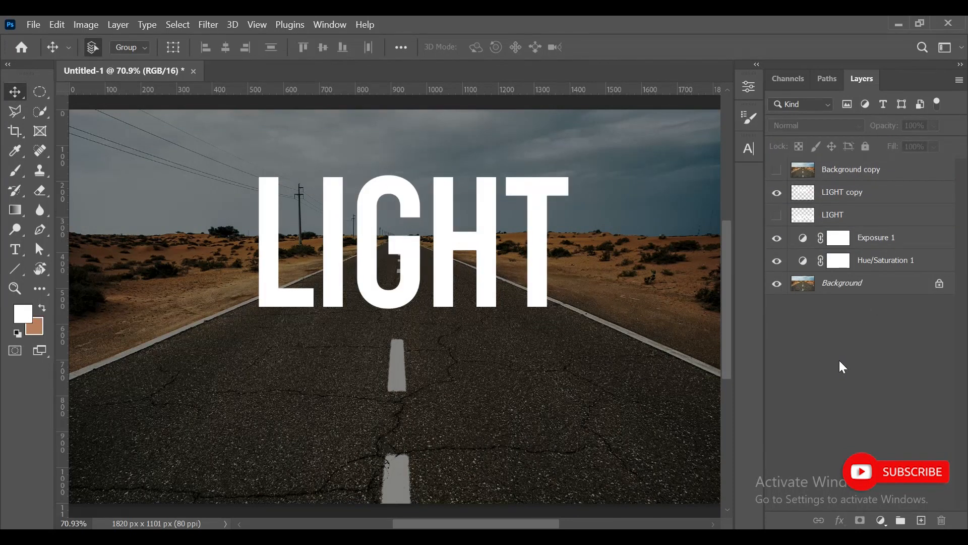
Show the Background copy layer and clip it to the LIGHT copy layer with a clipping mask
left_click(776, 171)
left_click(897, 171)
right_click(897, 172)
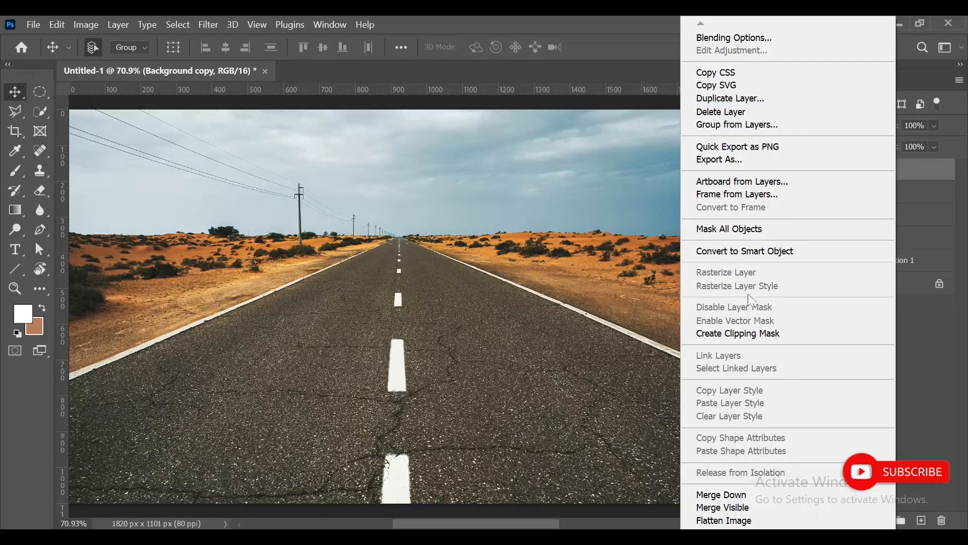
left_click(752, 333)
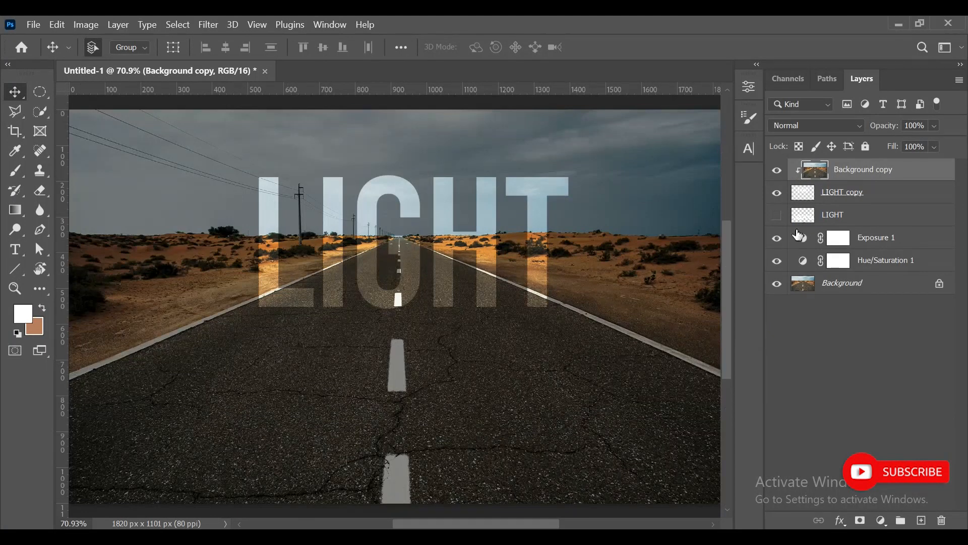
Add a white (ffffff) Outer Glow to the LIGHT copy layer with 42% opacity and a 76 px size
left_click(884, 201)
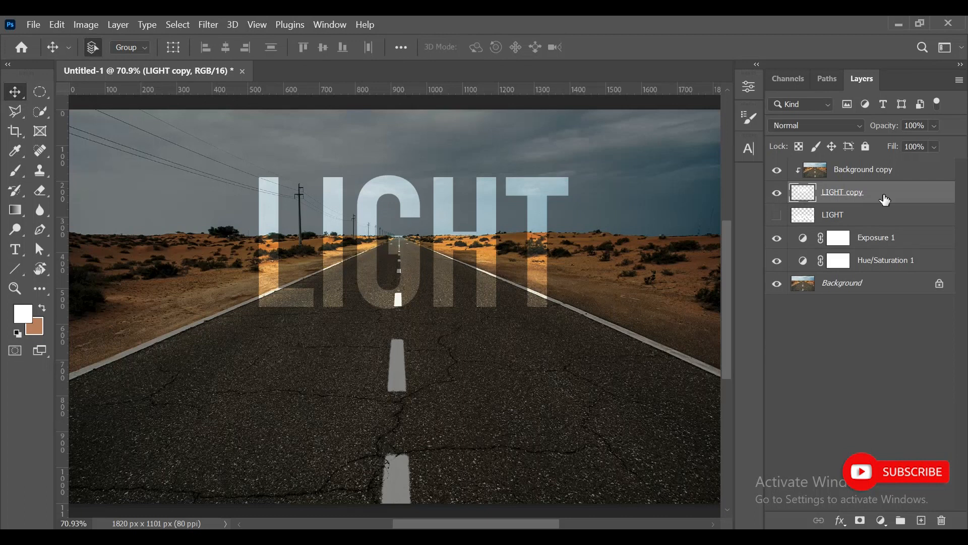
double_click(888, 199)
left_click_drag(630, 76, 720, 109)
left_click(519, 364)
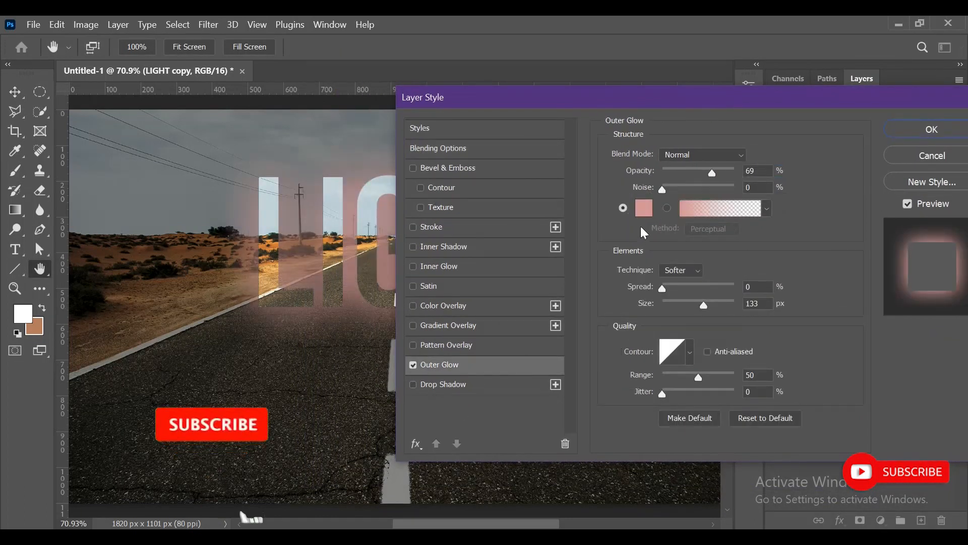
left_click(644, 208)
left_click_drag(544, 273, 516, 263)
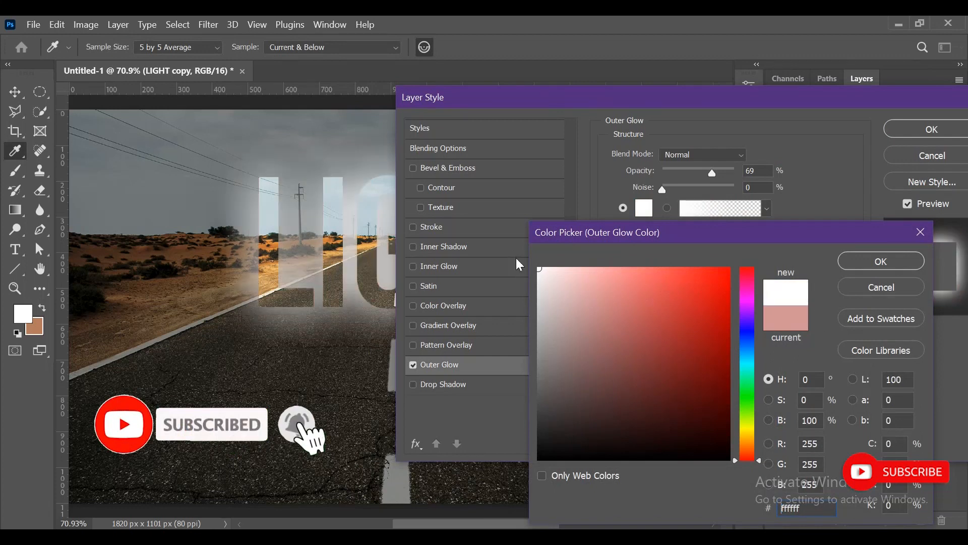
left_click(858, 263)
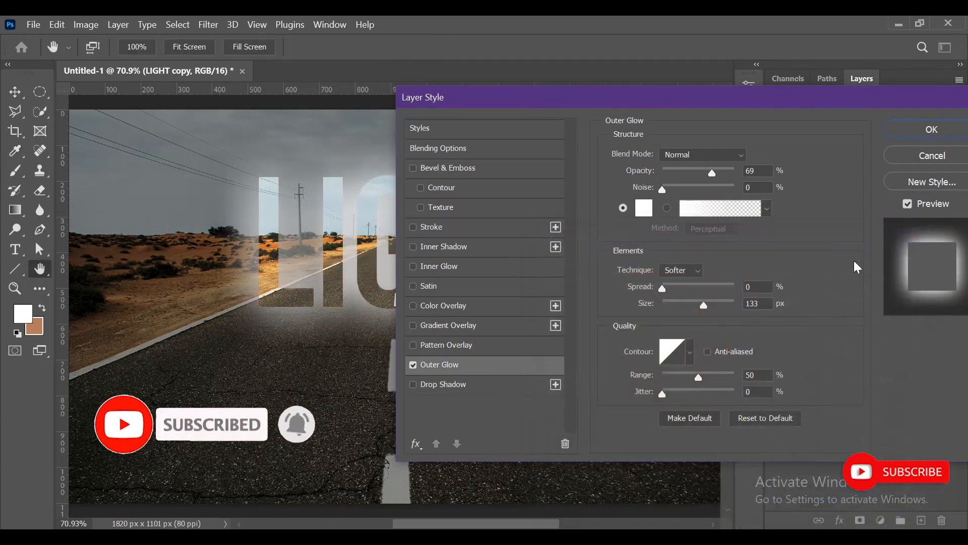
left_click(693, 171)
left_click(688, 302)
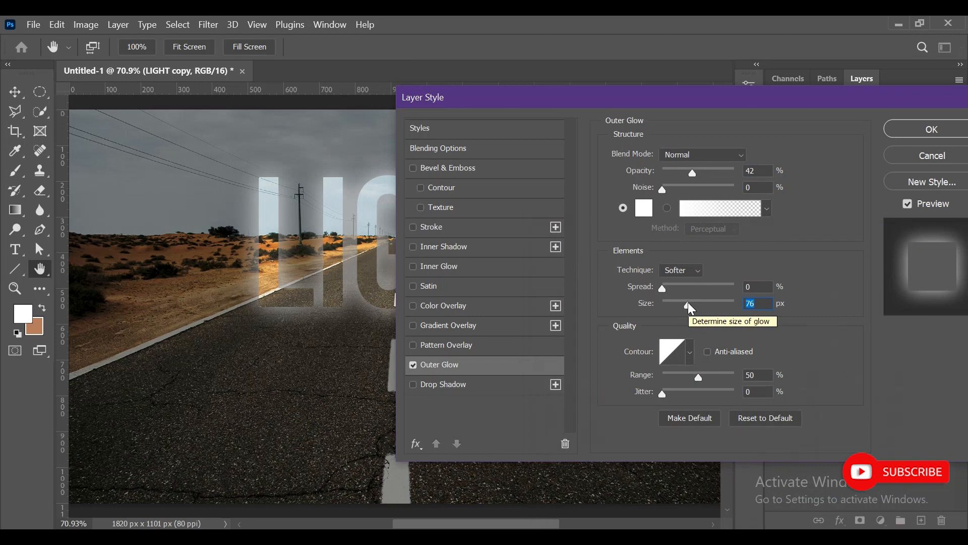
Add a white outside Stroke of 1 px to the LIGHT copy layer
left_click(465, 226)
left_click_drag(757, 154, 586, 124)
key("Down")
key("Down")
key("Down")
key("Down")
key("Down")
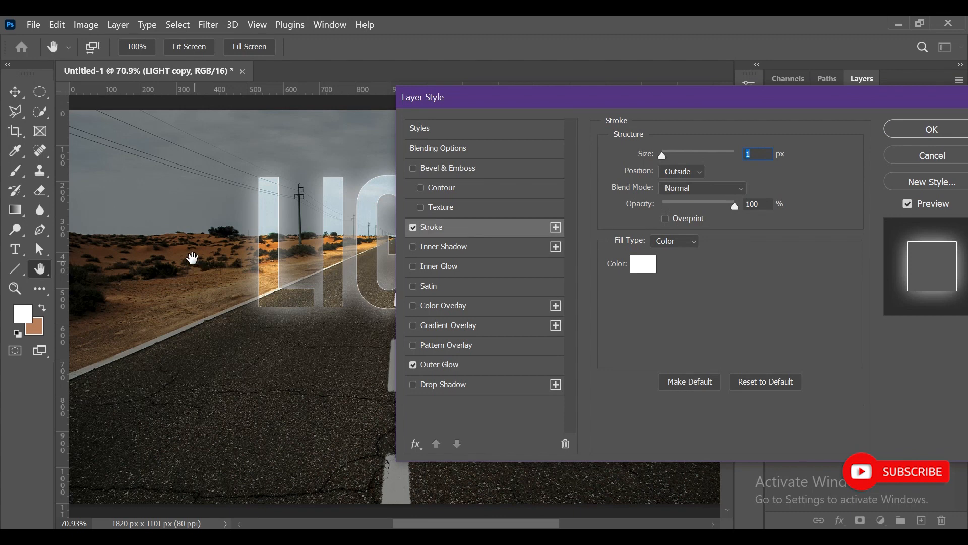
Change the Outer Glow's blend mode to Overlay and raise its opacity slightly
left_click(483, 365)
left_click(675, 154)
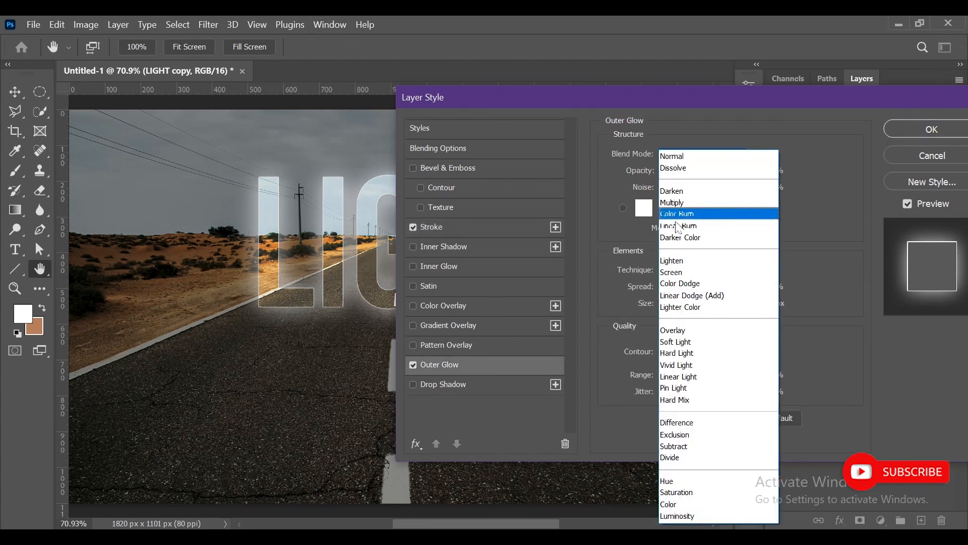
left_click(686, 330)
left_click(702, 171)
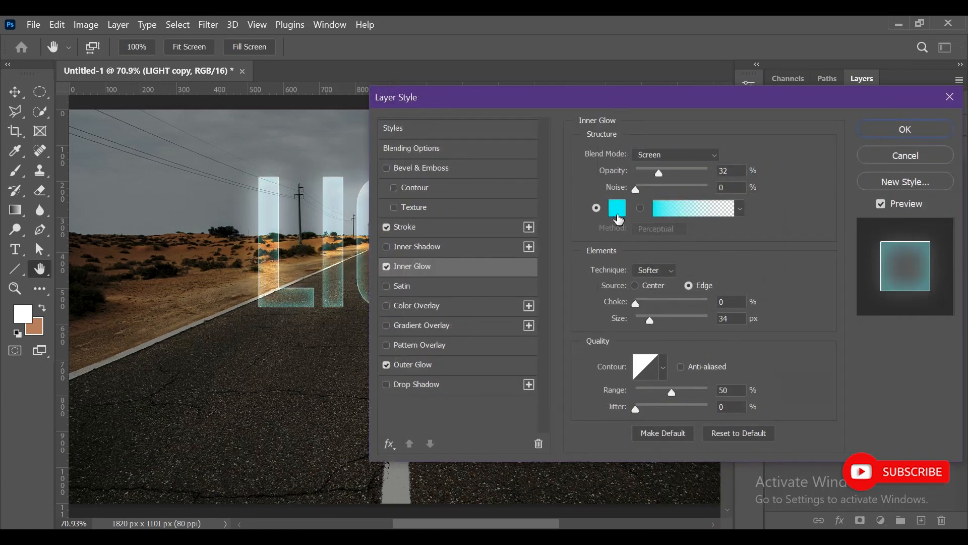
Give the LIGHT copy layer a white (ffffff) Screen Inner Glow with 46% opacity and 43 px size, and apply the layer style
left_click(617, 209)
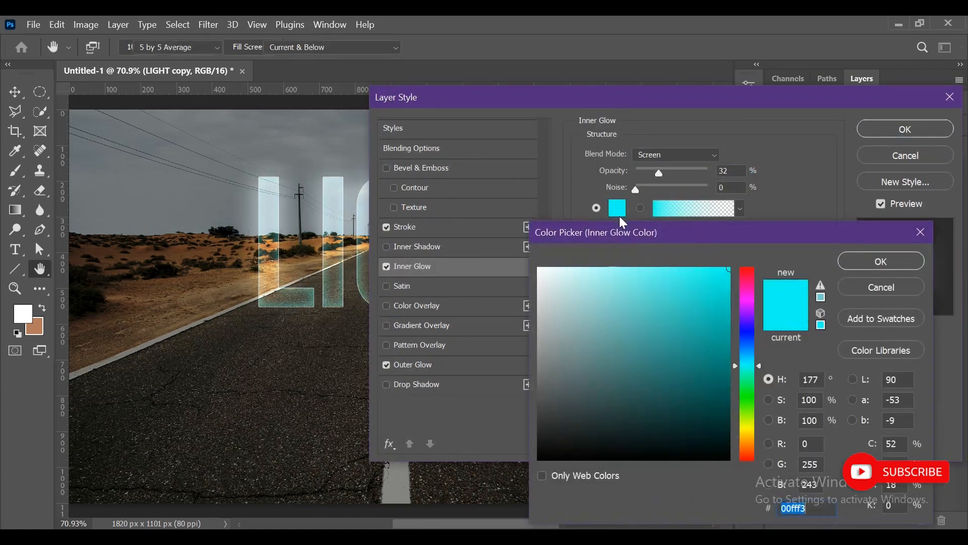
left_click(539, 268)
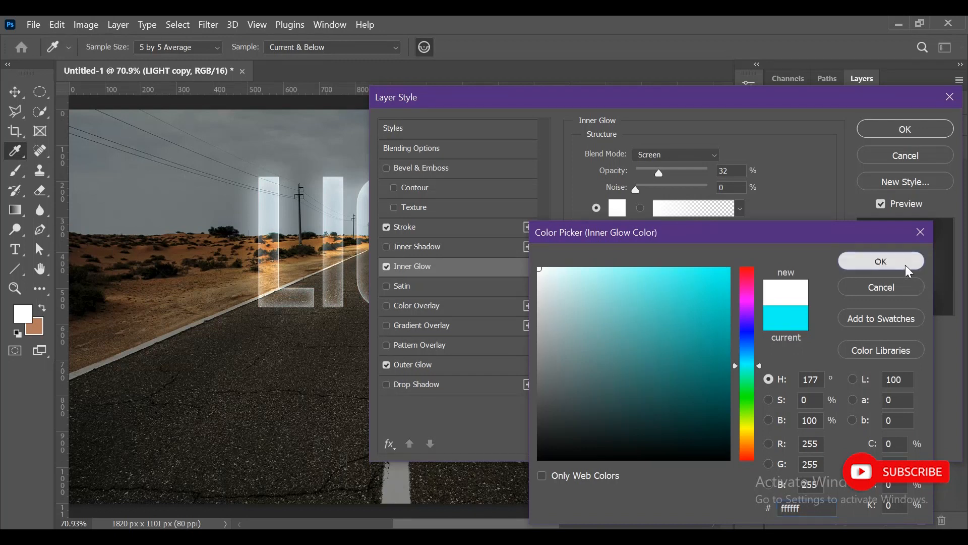
left_click(906, 266)
left_click_drag(749, 96, 824, 172)
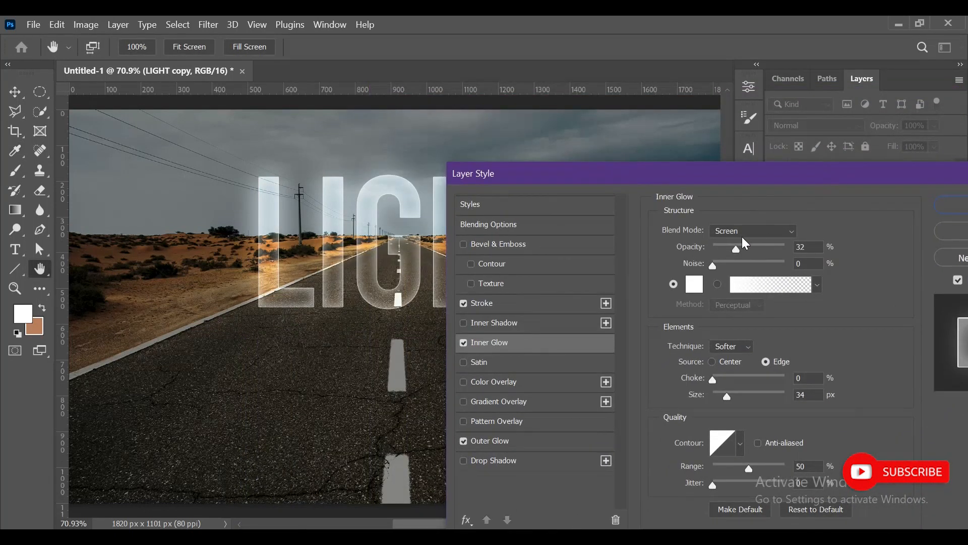
left_click(742, 235)
left_click(741, 272)
left_click_drag(739, 248, 746, 246)
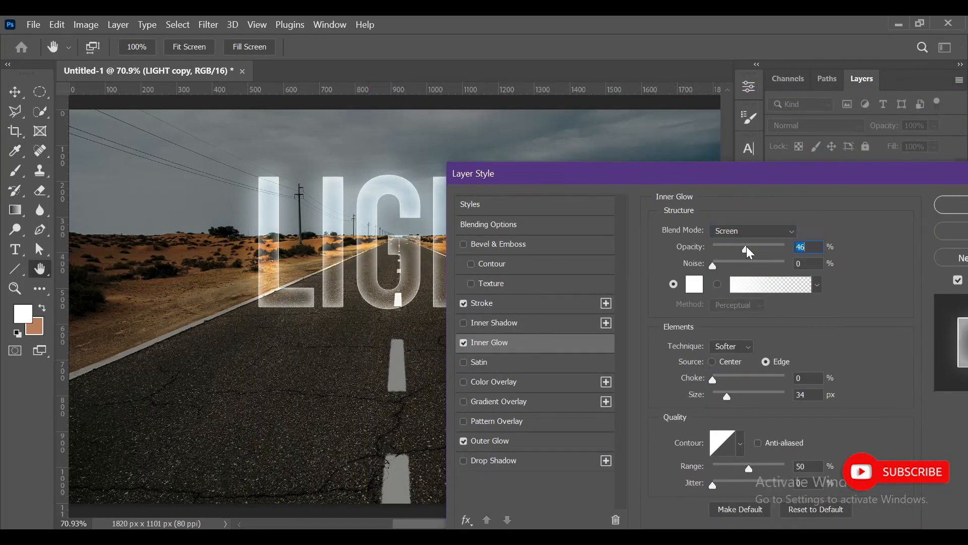
left_click_drag(732, 392, 729, 392)
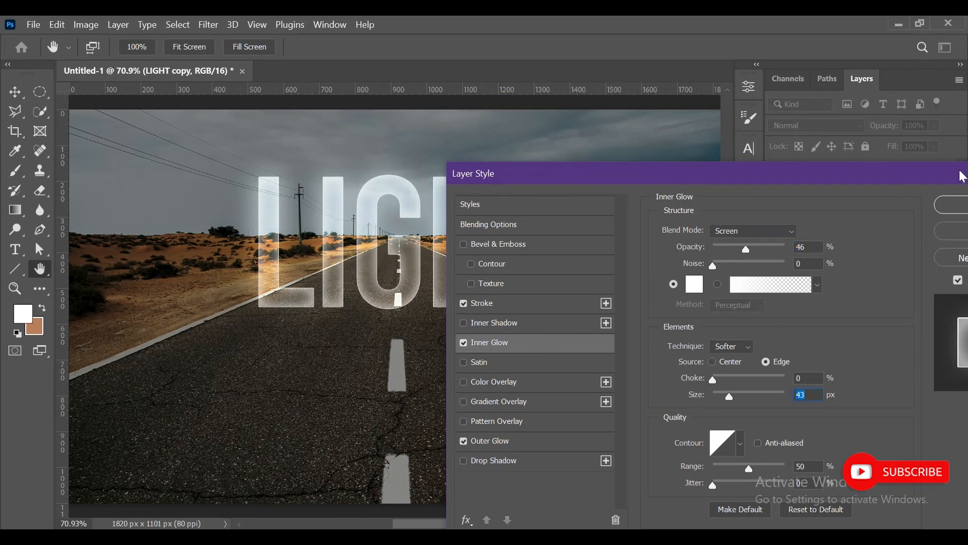
left_click(951, 211)
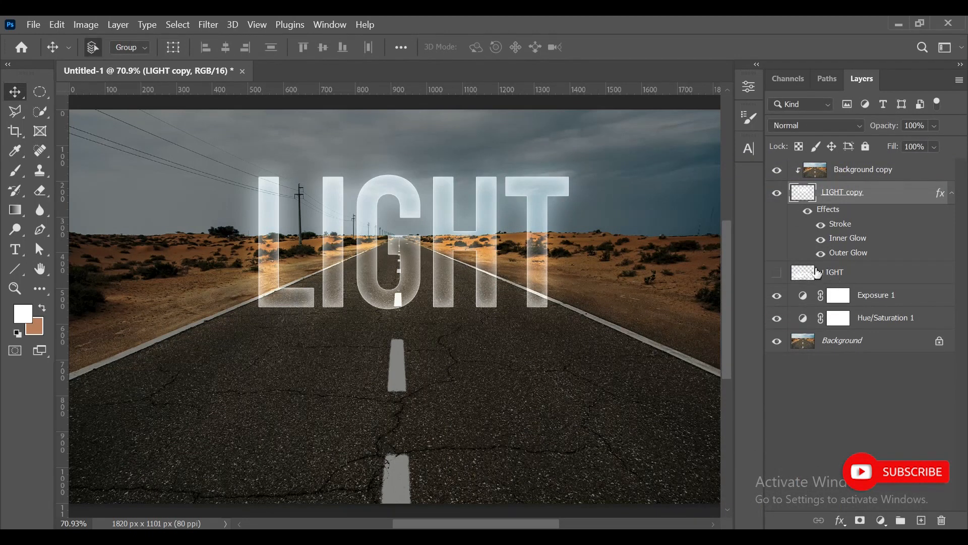
Show the reflected LIGHT layer on the road and set its blend mode to Overlay
left_click(779, 275)
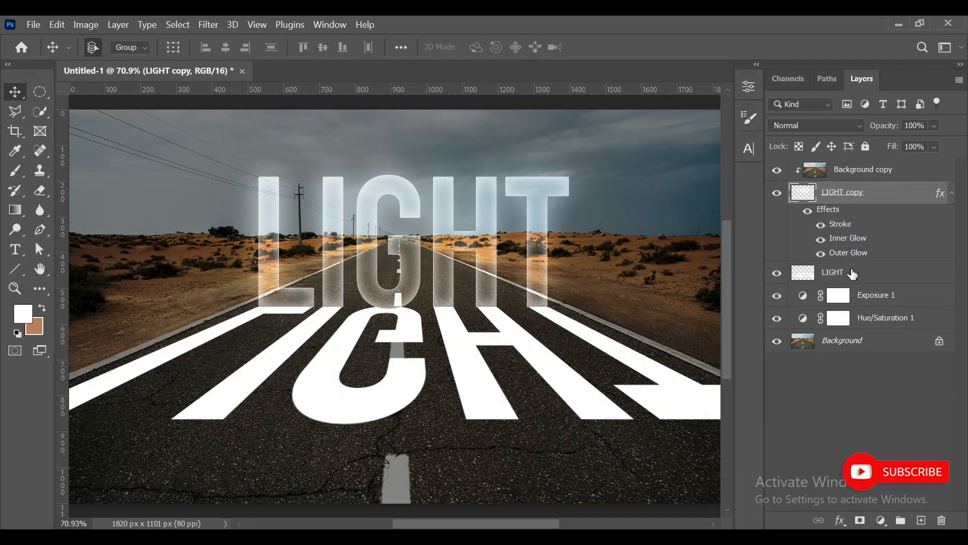
left_click(853, 273)
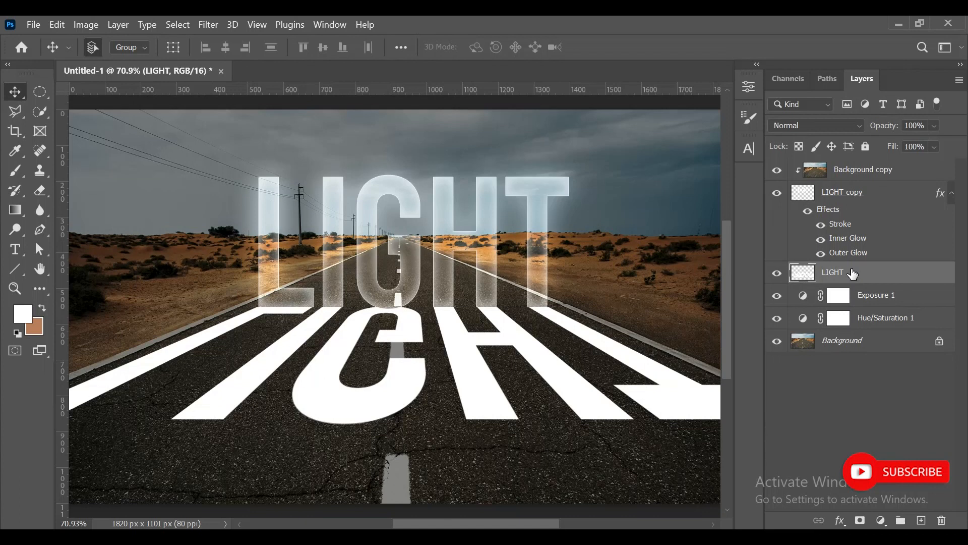
left_click(827, 125)
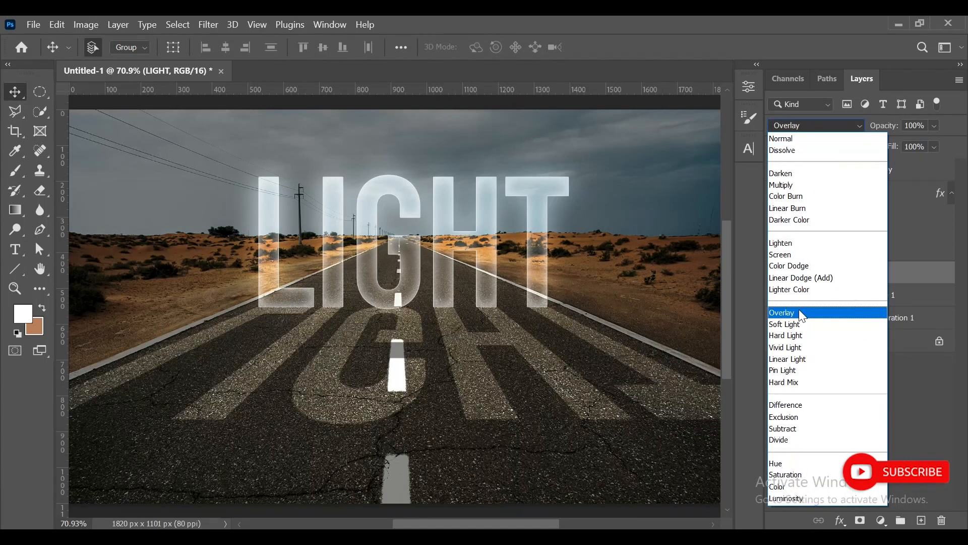
left_click(802, 314)
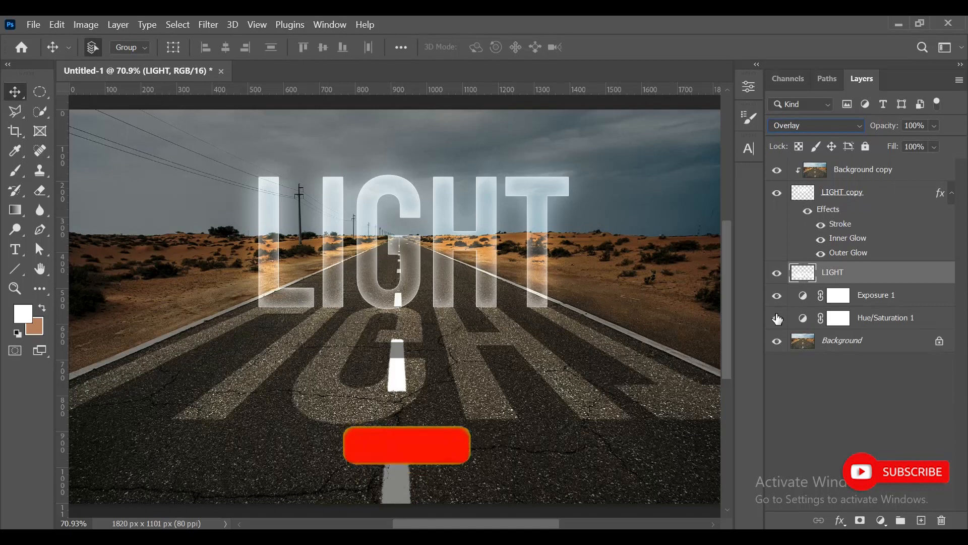
Apply a Gaussian Blur with a radius of 10.0 pixels to the reflected LIGHT layer, then deselect it
left_click(199, 23)
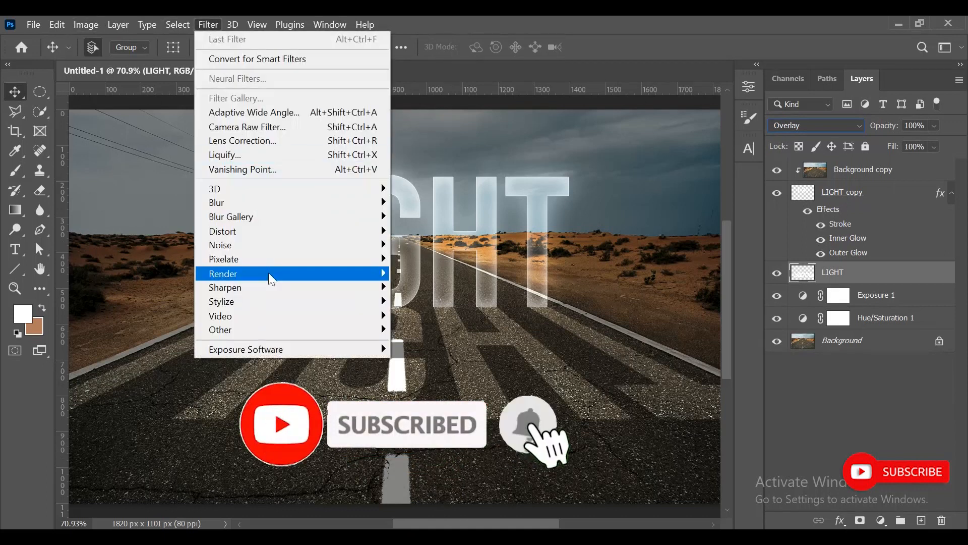
mouse_move(303, 202)
left_click(429, 259)
left_click_drag(746, 369, 786, 367)
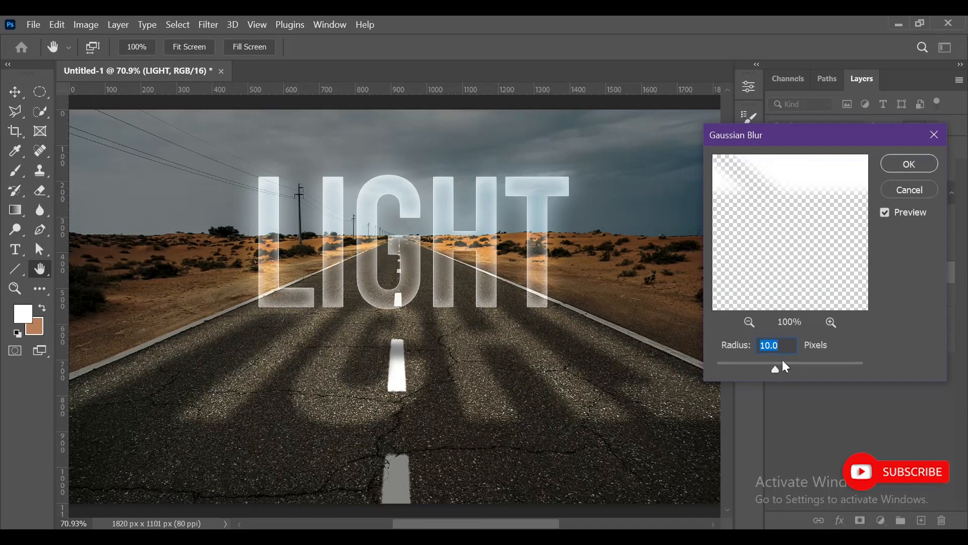
left_click(902, 167)
left_click(917, 273, "ctrl")
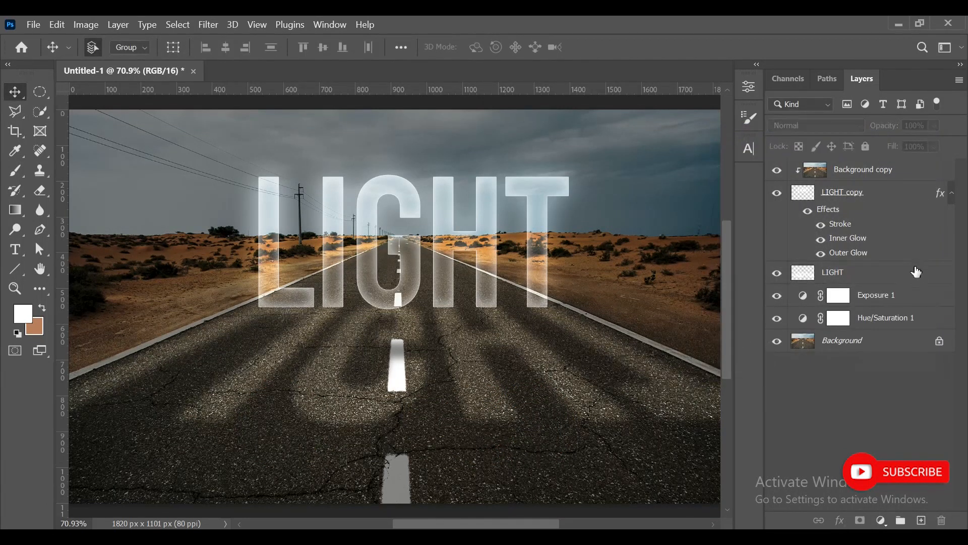
Darken the road scene further by lowering the Exposure layer's exposure and reducing the Hue/Saturation layer's settings
double_click(804, 299)
left_click_drag(600, 162, 580, 163)
double_click(801, 316)
left_click_drag(620, 190, 598, 247)
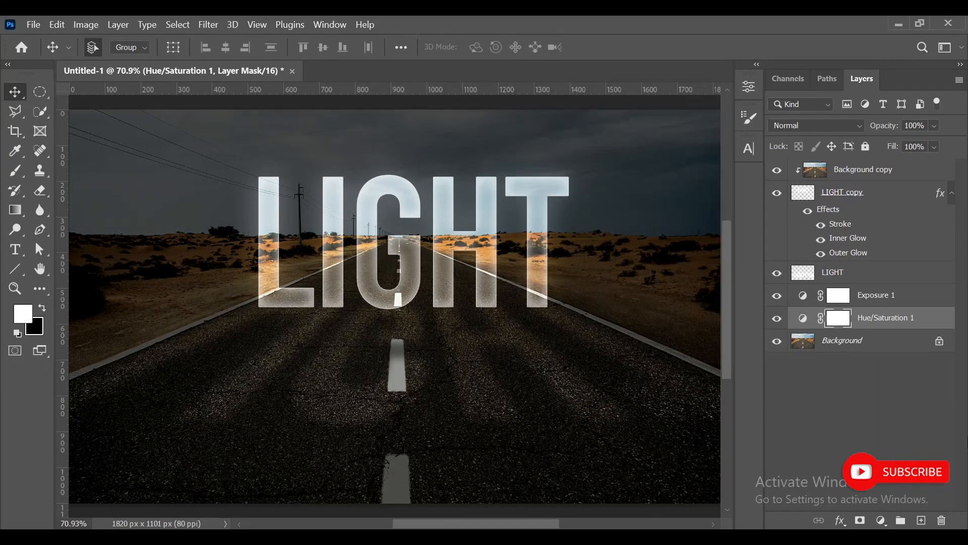
left_click(434, 102)
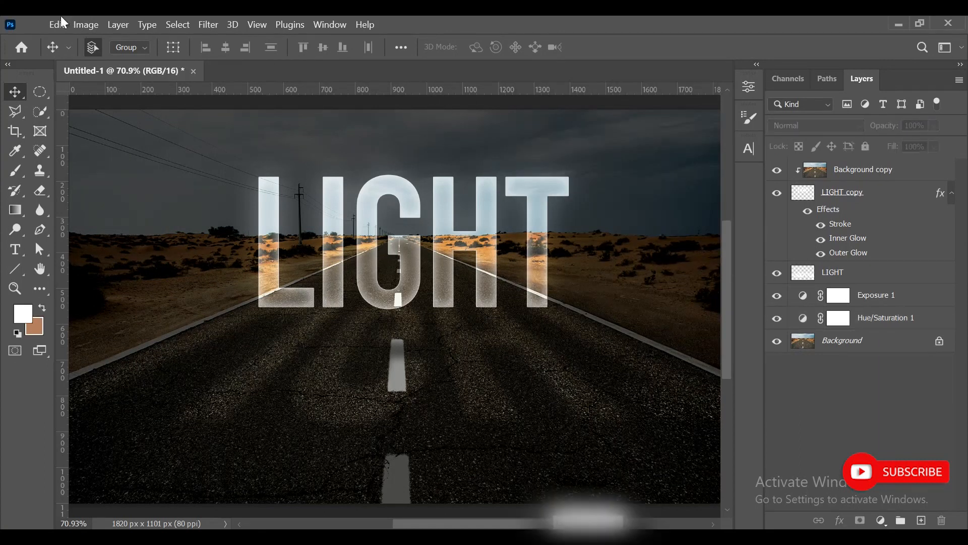
Duplicate the blurred LIGHT reflection layer to strengthen the cast light and lower the duplicate's opacity slightly
left_click(898, 279)
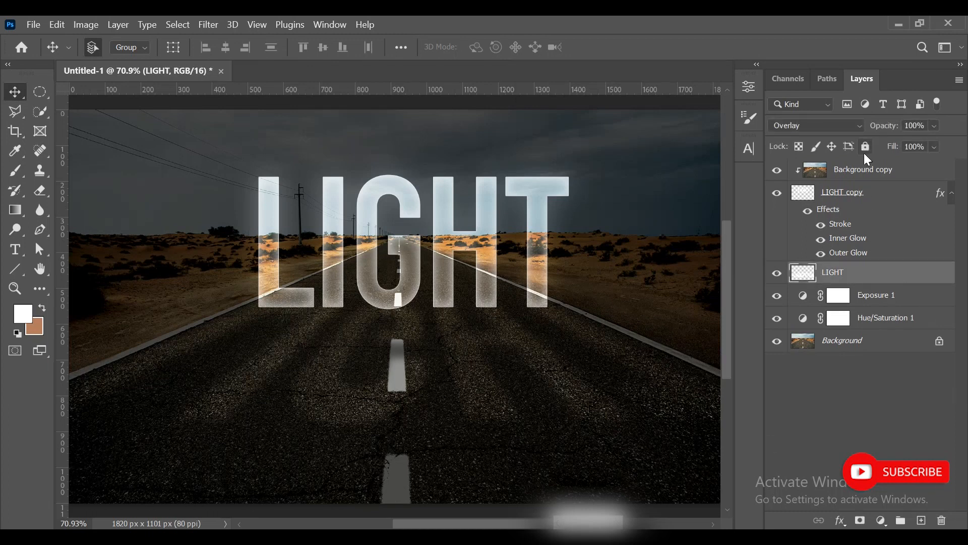
key("ctrl+j")
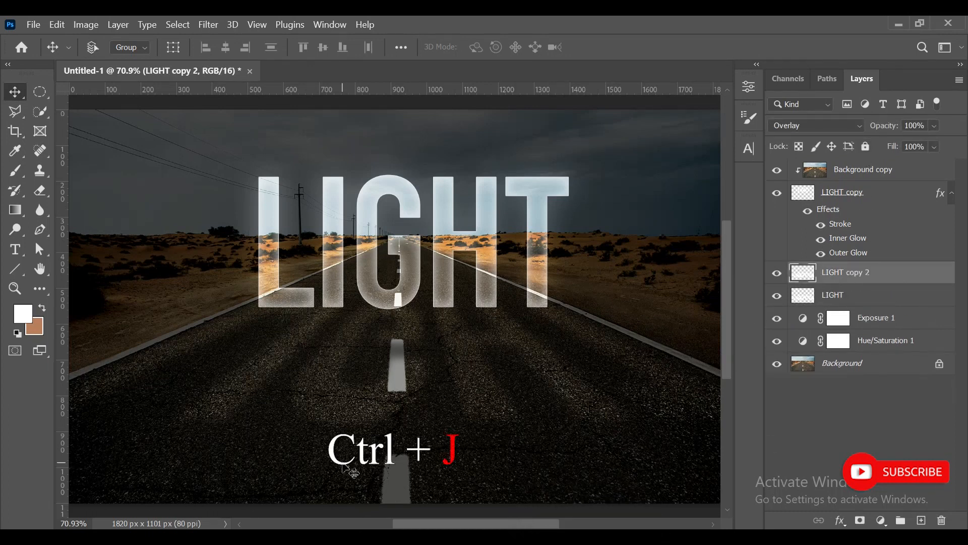
left_click(863, 438)
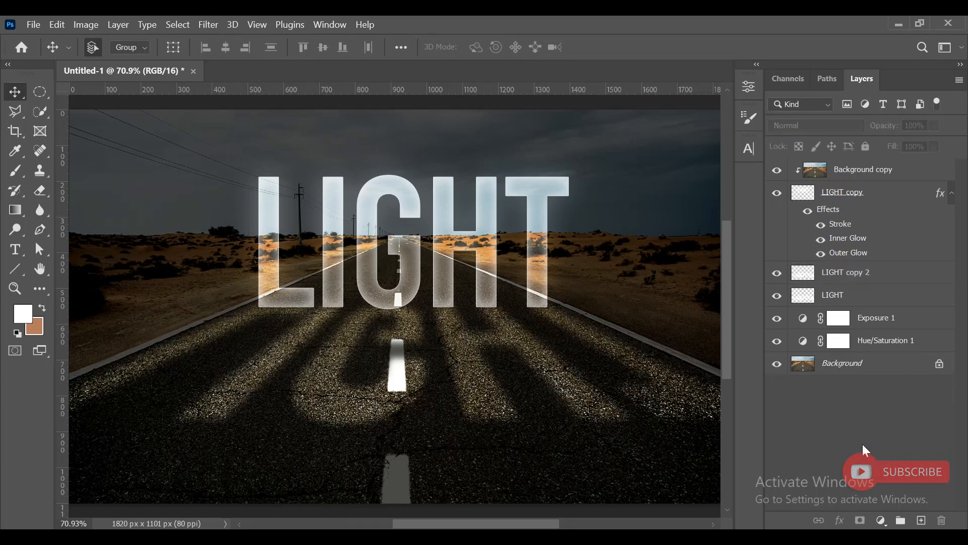
left_click(872, 274)
left_click_drag(881, 125, 859, 130)
left_click(838, 391)
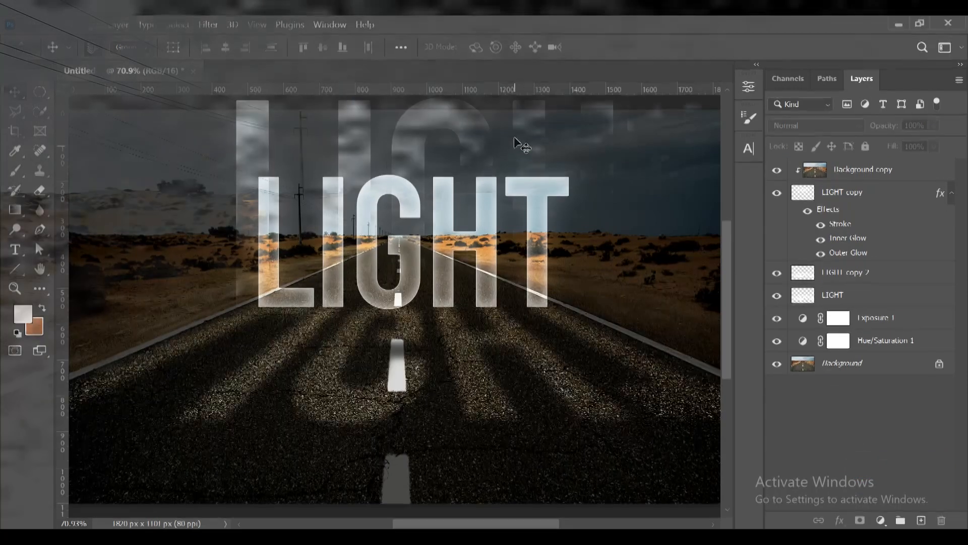